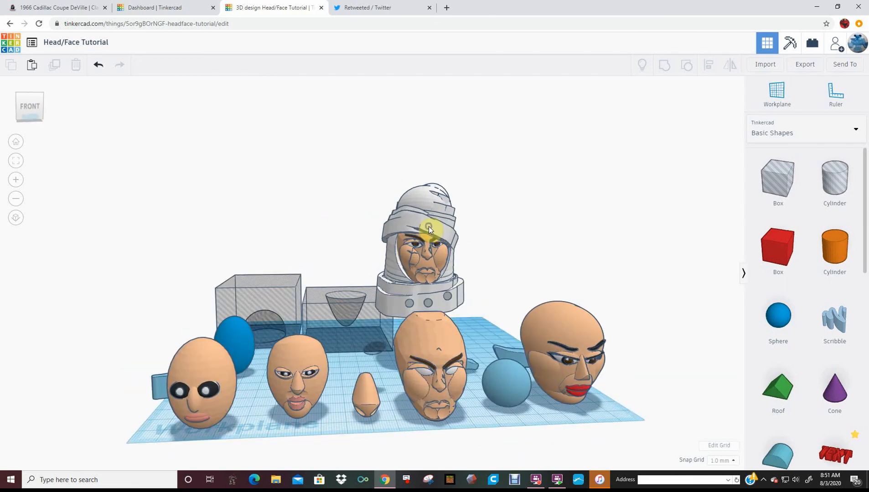
pyautogui.moveTo(322, 234)
pyautogui.mouseDown(button='right')
pyautogui.moveTo(322, 242)
pyautogui.moveTo(325, 229)
pyautogui.mouseUp(button='right')
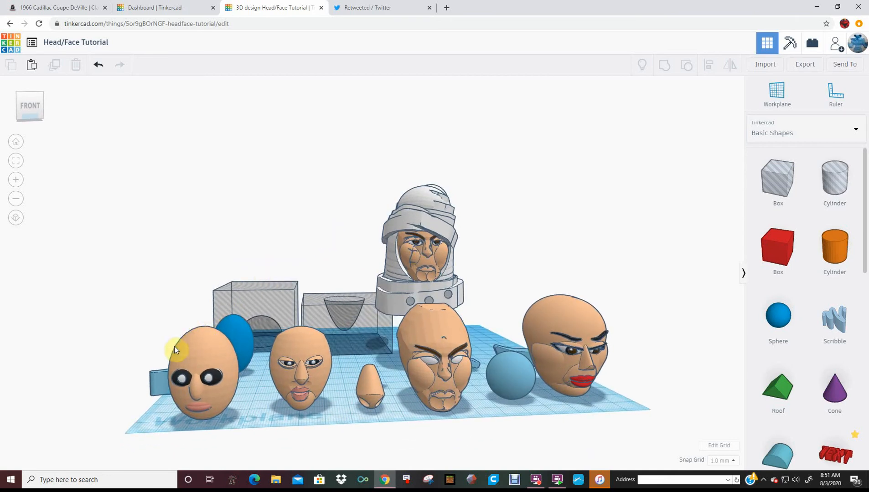
pyautogui.moveTo(170, 340); pyautogui.dragTo(294, 328, button='right')
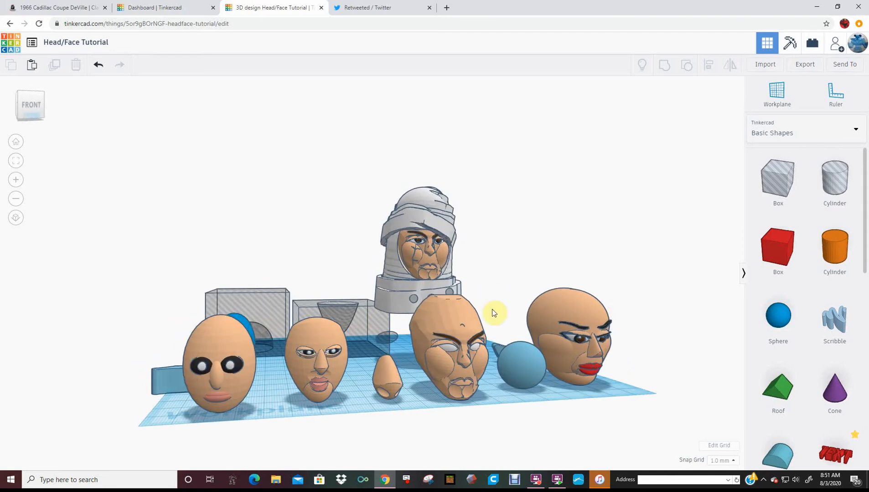
pyautogui.moveTo(558, 305); pyautogui.dragTo(525, 300, button='right')
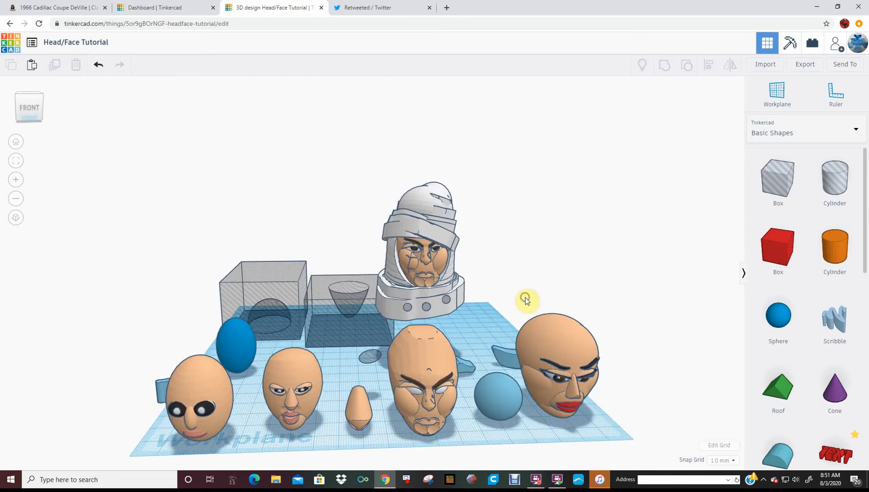
pyautogui.click(184, 402)
pyautogui.moveTo(318, 347)
pyautogui.mouseDown(button='right')
pyautogui.moveTo(363, 333)
pyautogui.moveTo(305, 336)
pyautogui.moveTo(447, 340)
pyautogui.moveTo(324, 339)
pyautogui.mouseUp(button='right')
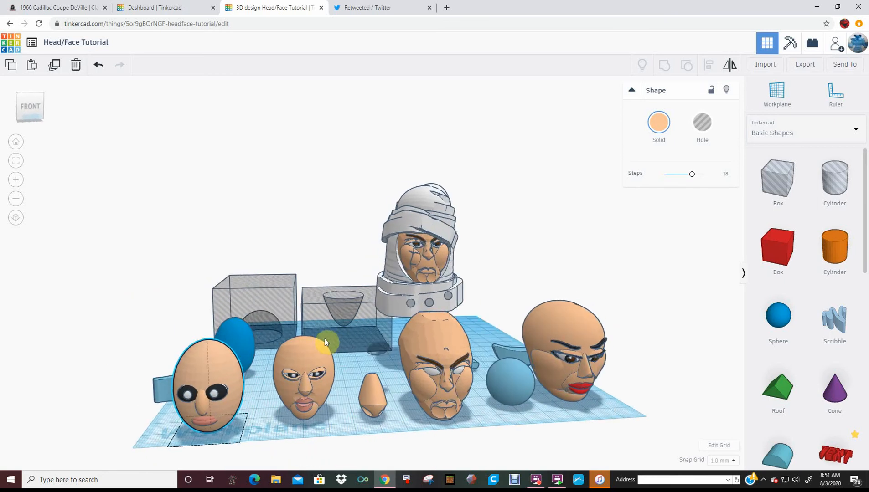
pyautogui.click(109, 227)
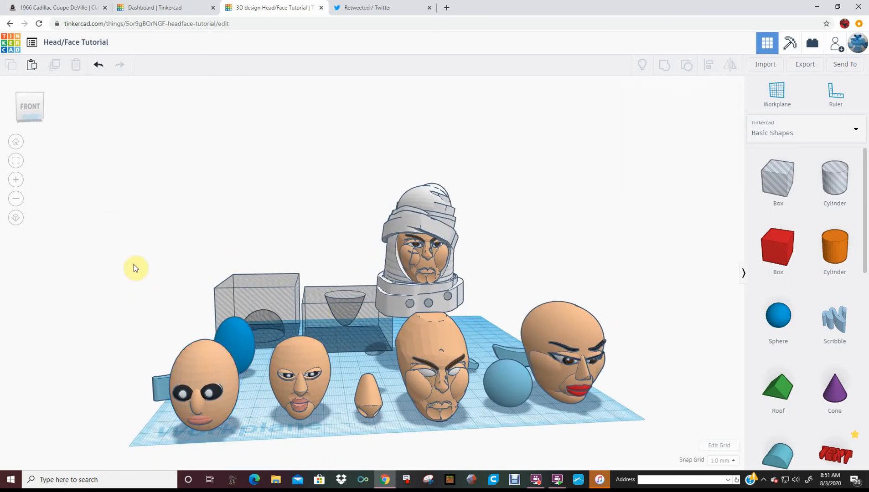
# Step: Raise the egg-shaped head of the dark-eyed face by 21 mm, then undo the move
pyautogui.click(208, 354)
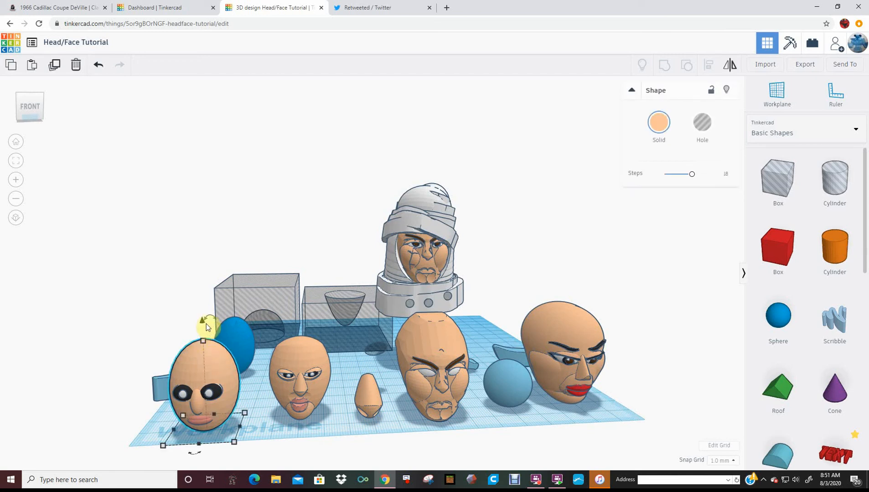
pyautogui.moveTo(204, 322); pyautogui.dragTo(202, 266)
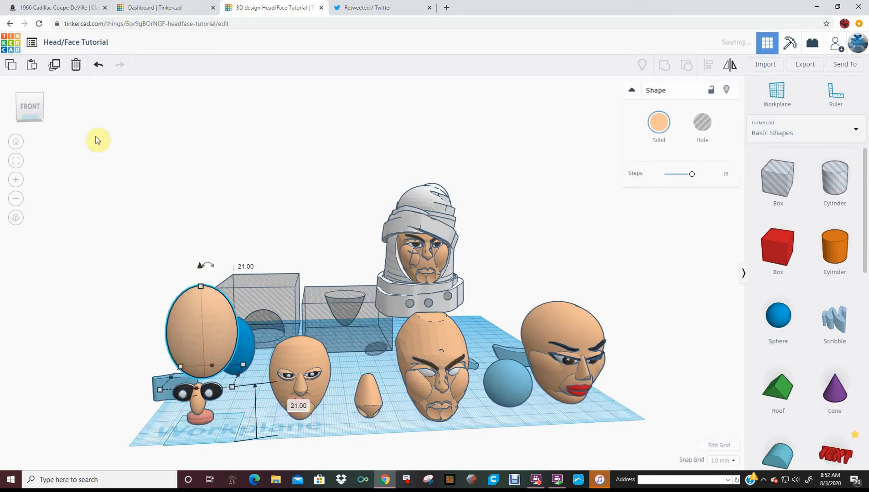
pyautogui.click(98, 64)
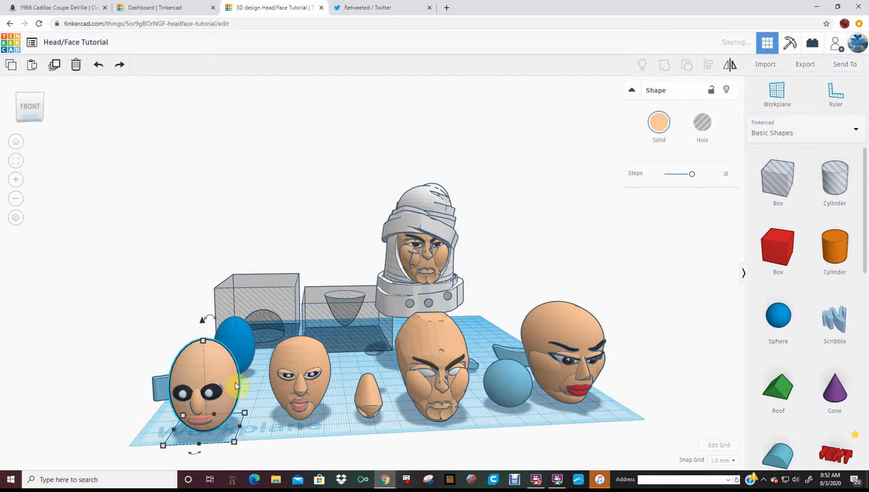
# Step: Add a sphere between the first two heads and stretch it to 32 mm tall
pyautogui.click(327, 394)
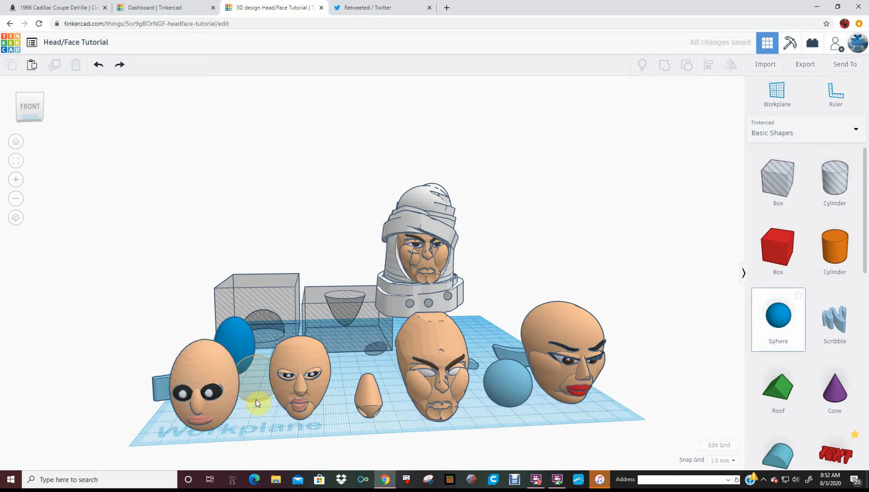
pyautogui.click(256, 400)
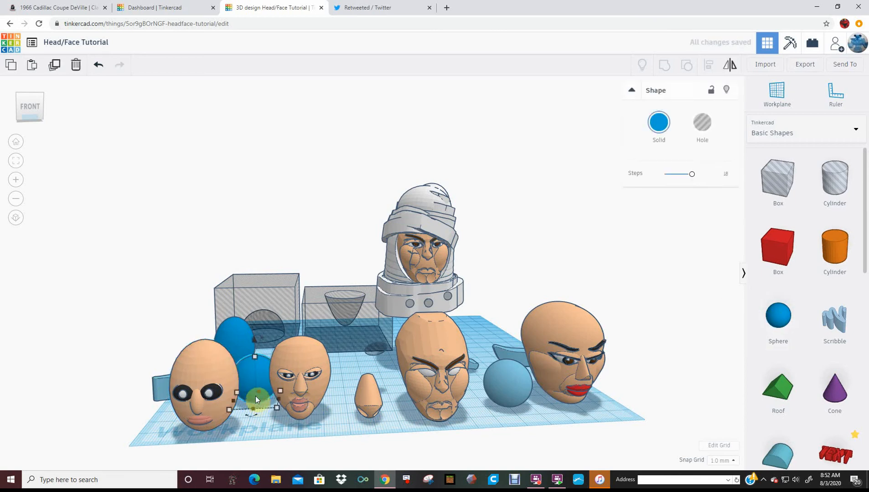
pyautogui.moveTo(255, 358); pyautogui.dragTo(254, 330)
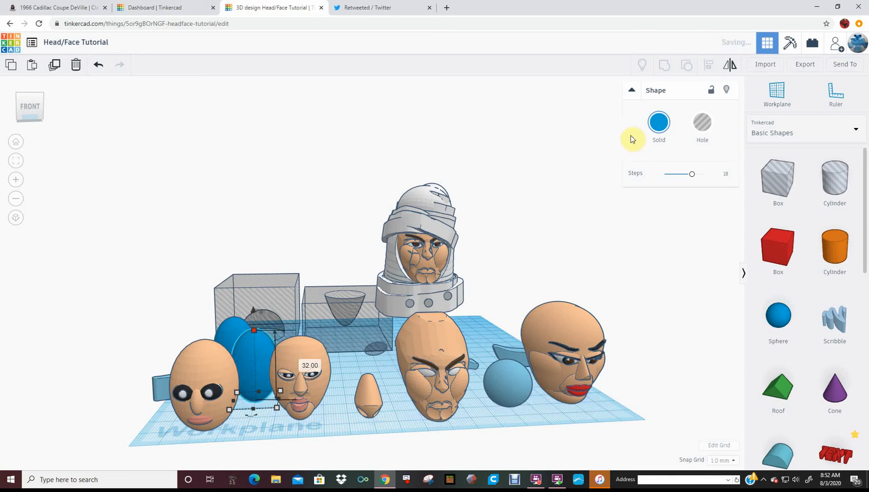
# Step: Color the stretched sphere with the light orange skin-tone preset
pyautogui.click(649, 129)
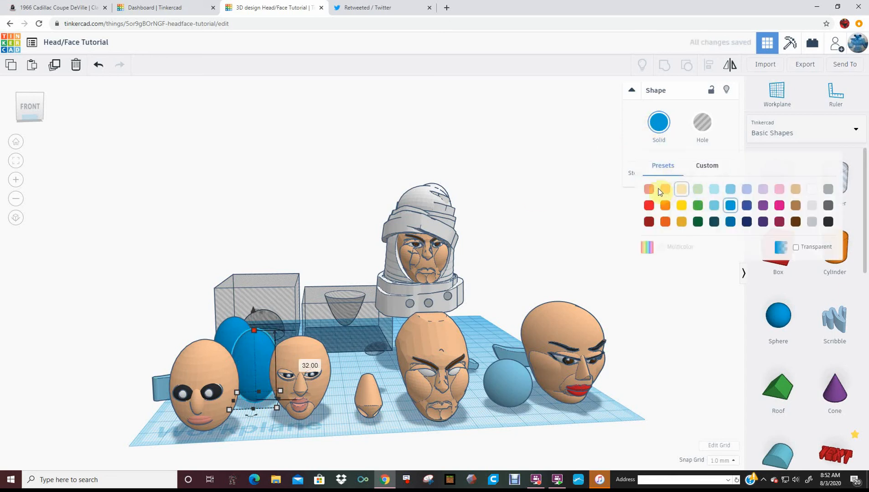
pyautogui.click(665, 191)
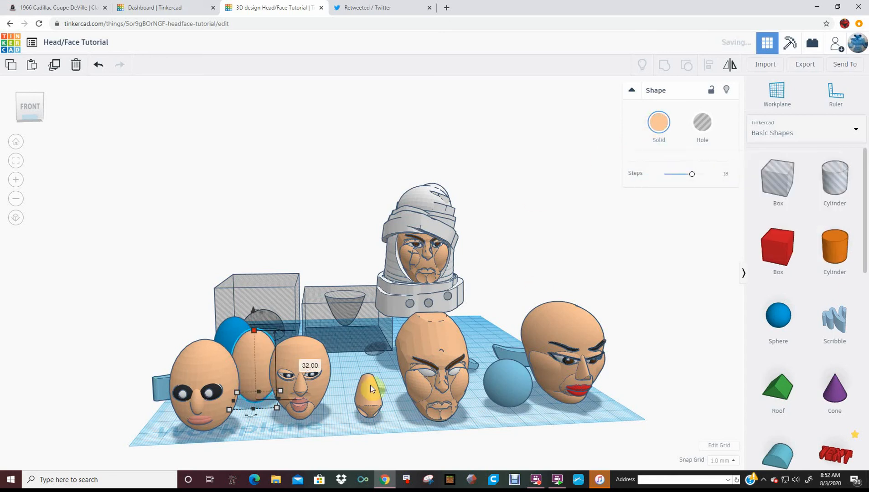
pyautogui.click(245, 426)
# Step: Examine the separate nose and lips shapes on the dark-eyed face
pyautogui.click(195, 407)
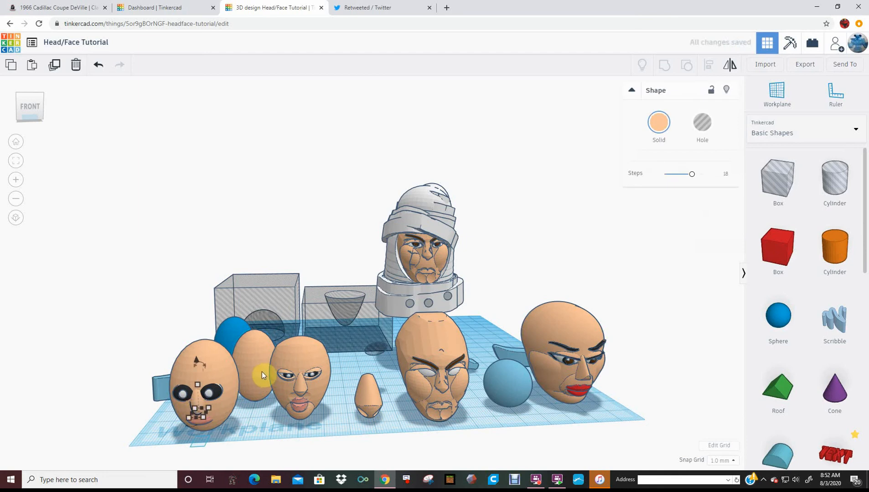
pyautogui.click(262, 371)
pyautogui.click(203, 419)
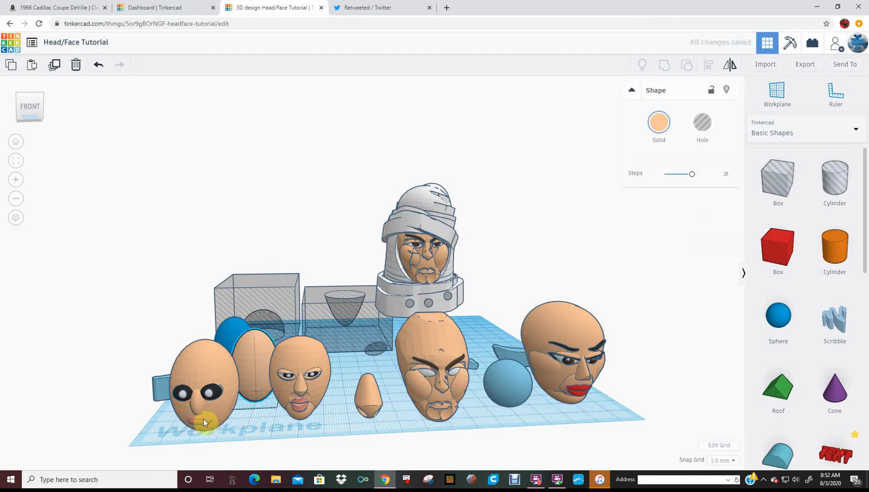
pyautogui.moveTo(204, 421); pyautogui.dragTo(198, 397)
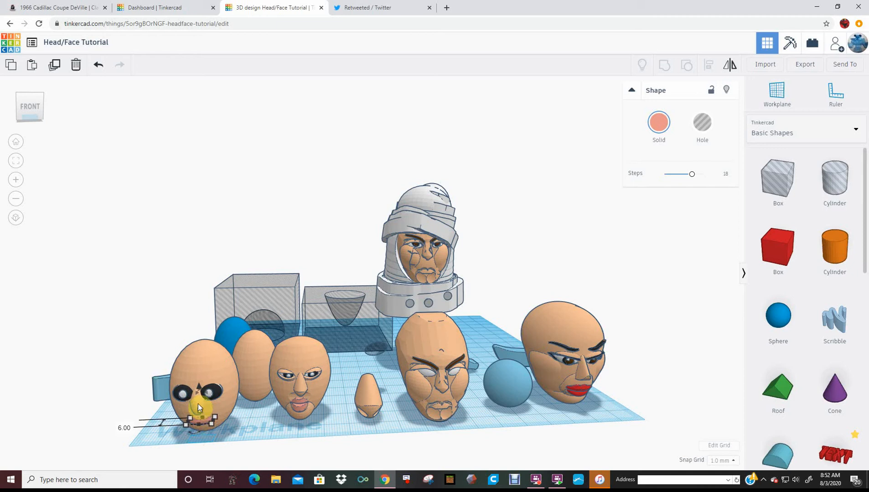
pyautogui.moveTo(194, 399); pyautogui.dragTo(199, 420)
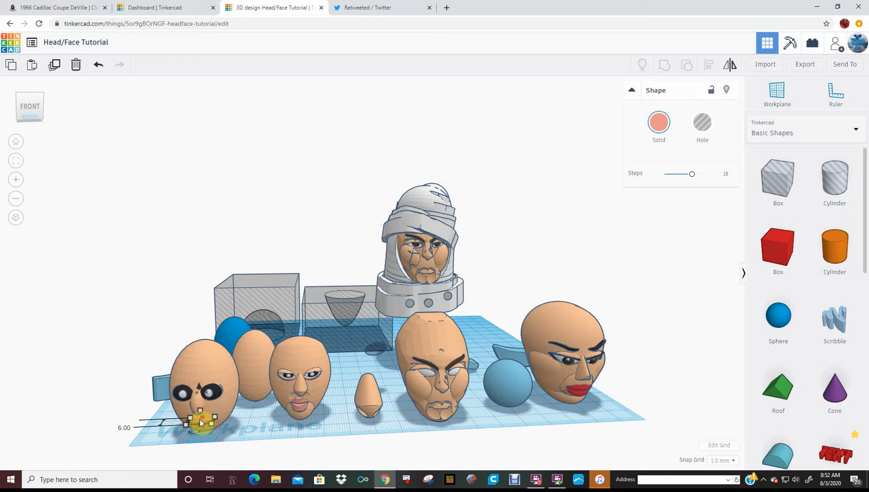
pyautogui.click(231, 440)
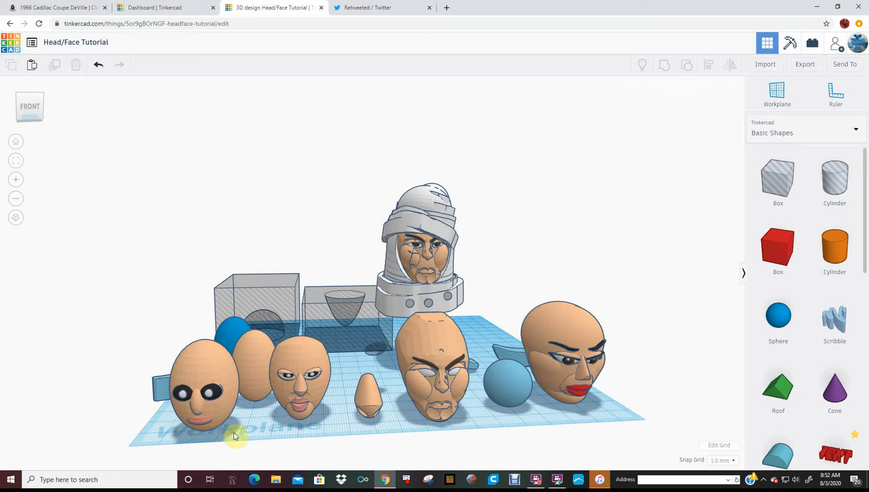
# Step: Duplicate one eye of the dark-eyed face, place the copy beside the head and raise it 50 mm
pyautogui.click(220, 390)
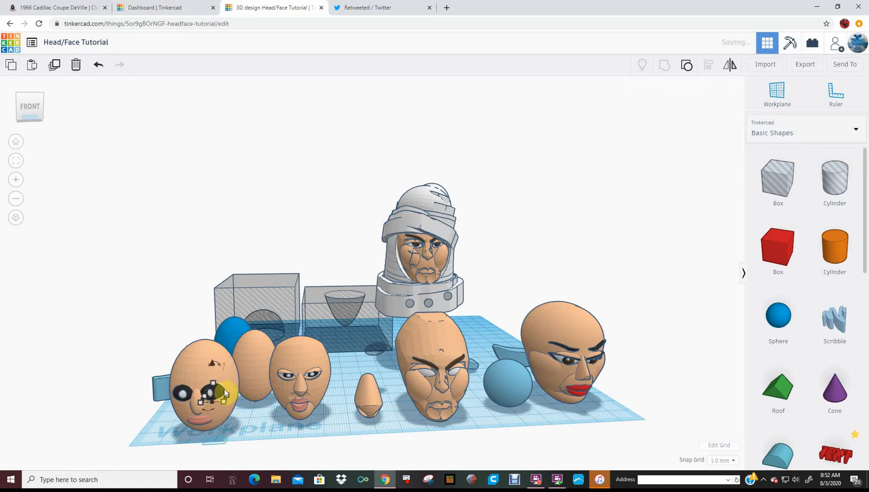
pyautogui.moveTo(219, 390); pyautogui.dragTo(264, 391)
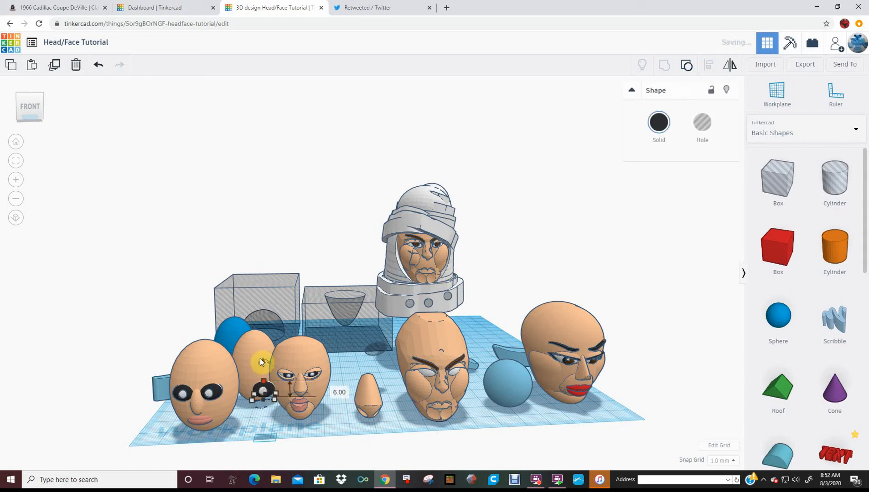
pyautogui.moveTo(262, 361); pyautogui.dragTo(269, 225)
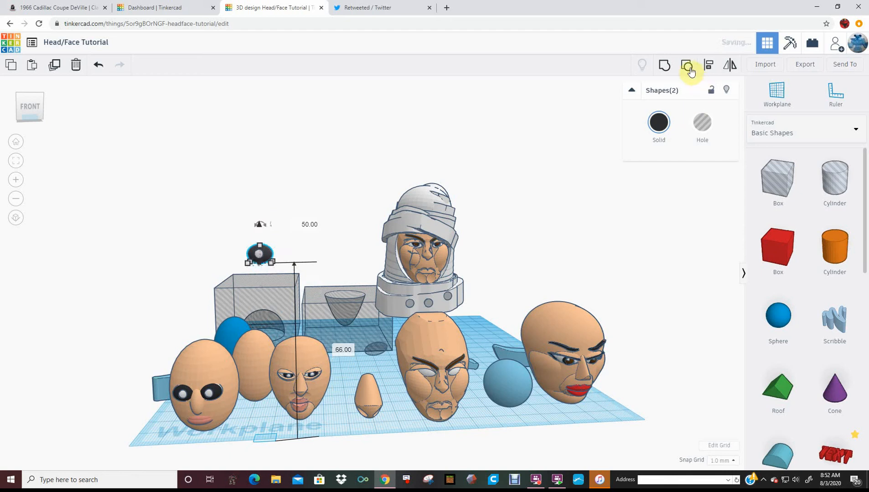
# Step: Ungroup the copied eye and pull its component shapes apart beside the hole boxes
pyautogui.click(265, 257)
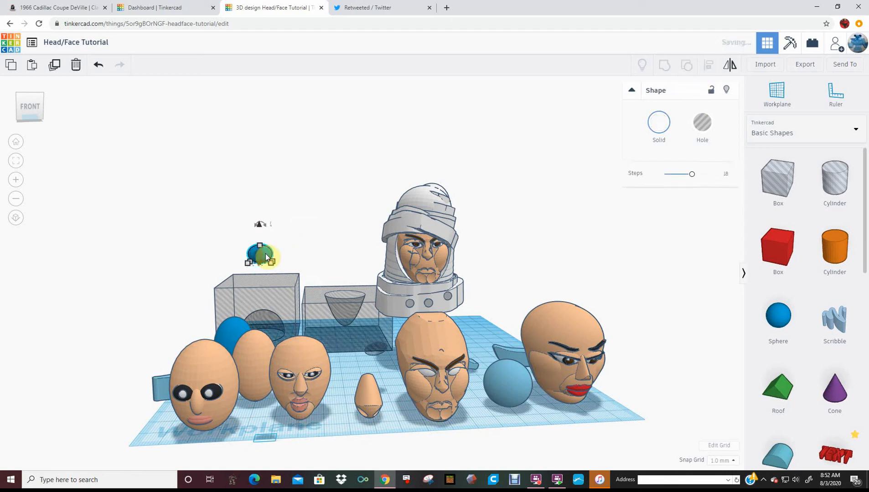
pyautogui.keyDown('shift'); pyautogui.click(267, 254); pyautogui.keyUp('shift')
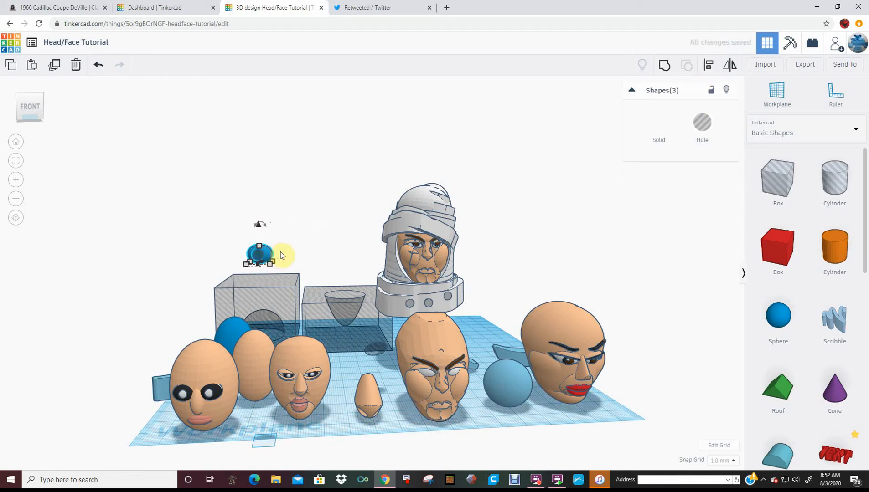
pyautogui.scroll(5, 260, 254)
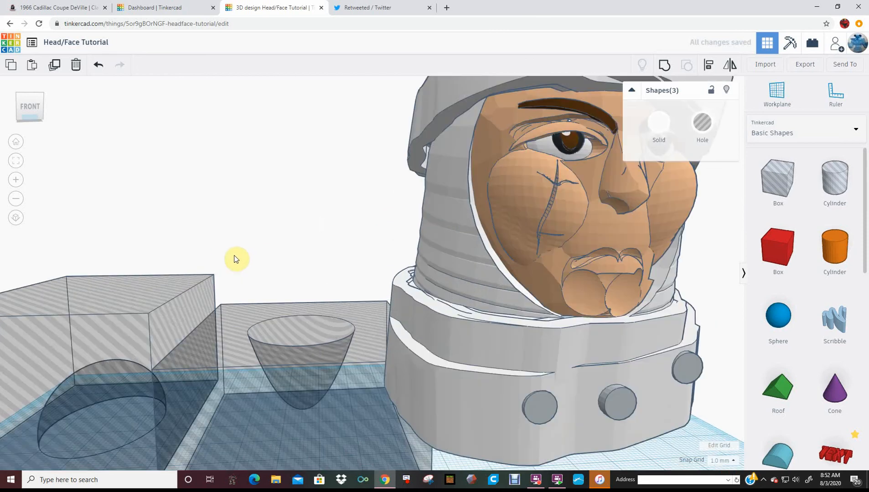
pyautogui.scroll(-6, 234, 259)
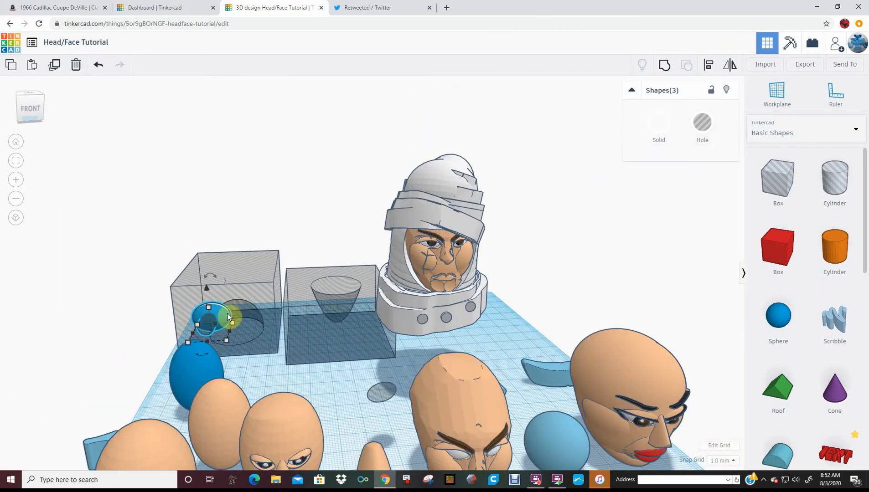
pyautogui.moveTo(218, 316); pyautogui.dragTo(144, 321)
pyautogui.click(143, 301)
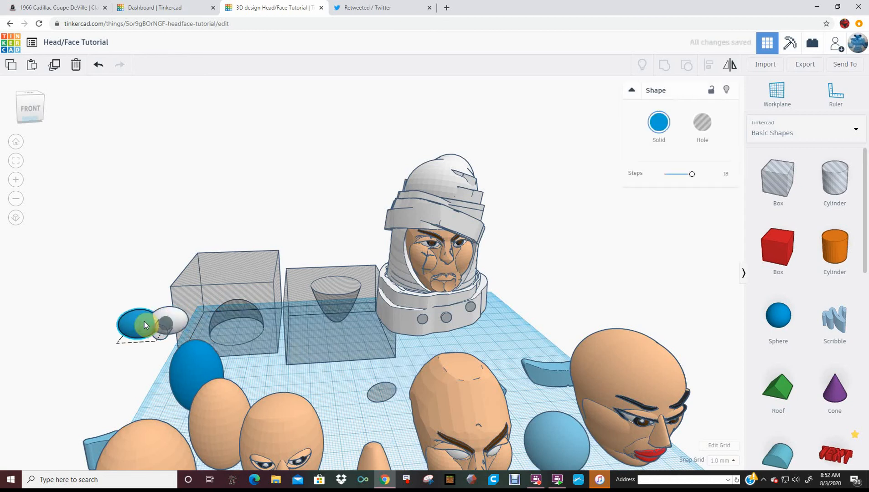
pyautogui.moveTo(151, 338); pyautogui.dragTo(128, 344, button='right')
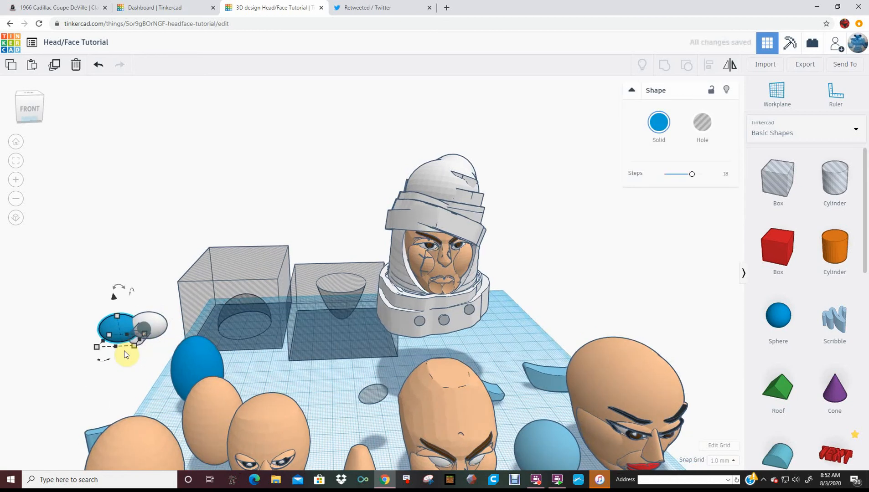
# Step: Delete all component shapes of the copied eye
pyautogui.scroll(-6, 137, 337)
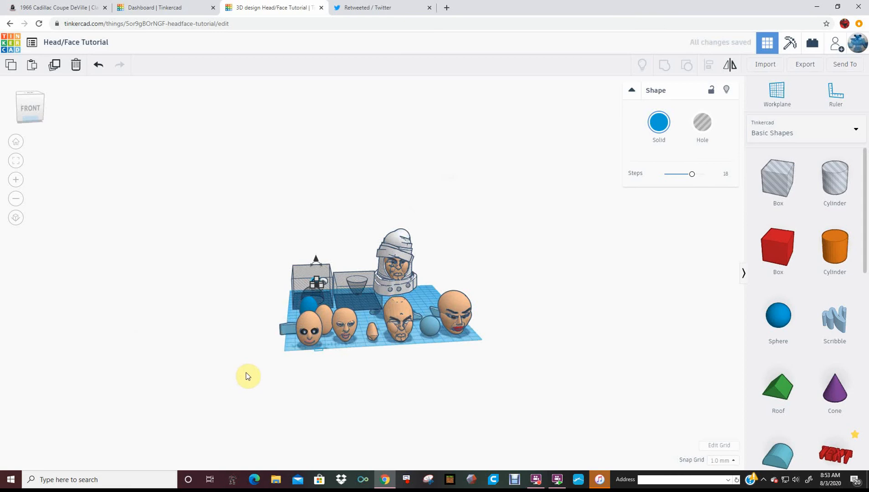
pyautogui.scroll(6, 246, 374)
pyautogui.scroll(3, 149, 342)
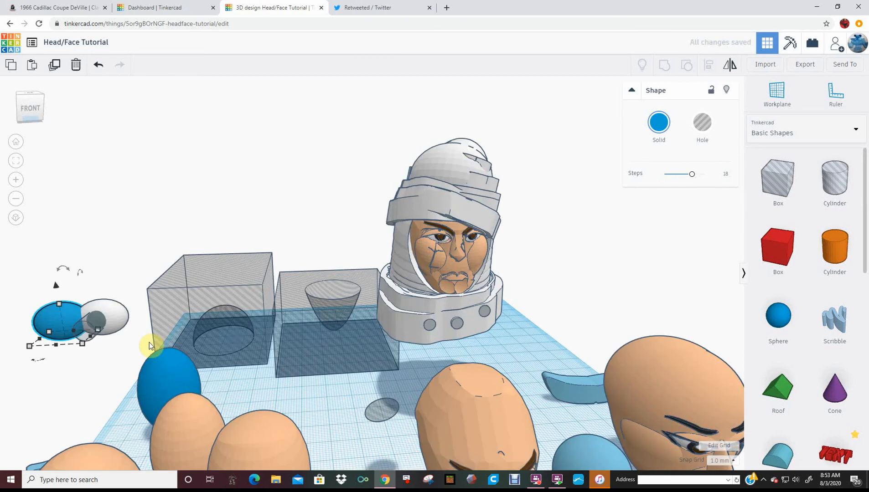
pyautogui.keyDown('shift'); pyautogui.click(83, 339); pyautogui.keyUp('shift')
pyautogui.keyDown('shift'); pyautogui.click(108, 315); pyautogui.keyUp('shift')
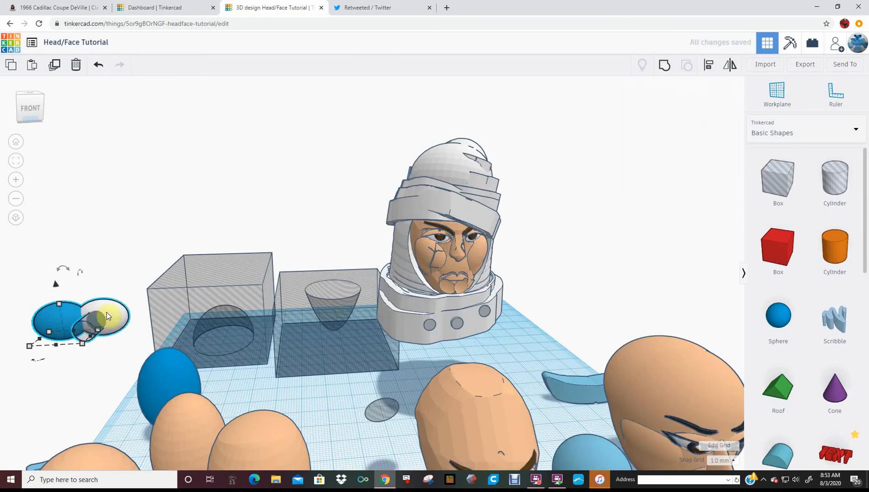
pyautogui.click(76, 67)
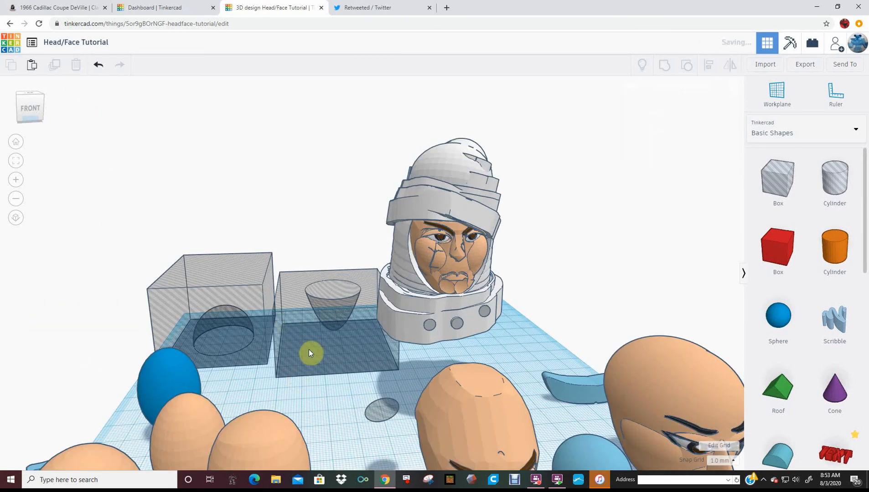
# Step: Move the plain skin-colored egg behind the head of the dark-eyed face
pyautogui.moveTo(309, 349); pyautogui.dragTo(309, 349, button='right')
pyautogui.scroll(-3, 309, 351)
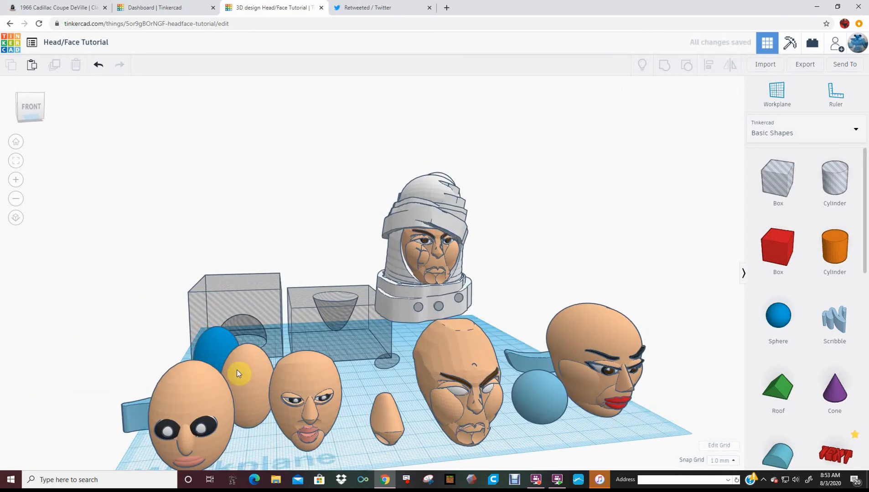
pyautogui.moveTo(237, 370); pyautogui.dragTo(201, 367)
# Step: Raise the second face's head clear of its lips, then undo the move
pyautogui.moveTo(295, 386); pyautogui.dragTo(296, 341, button='right')
pyautogui.click(295, 341)
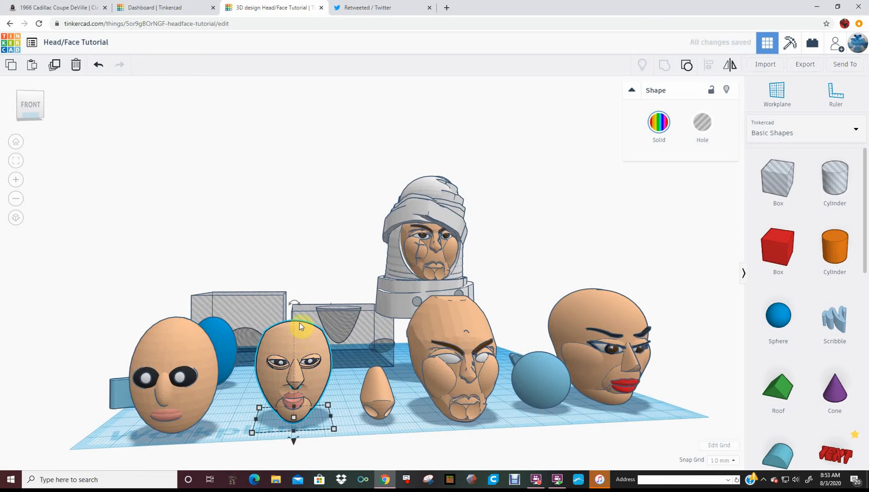
pyautogui.moveTo(295, 440); pyautogui.dragTo(297, 321)
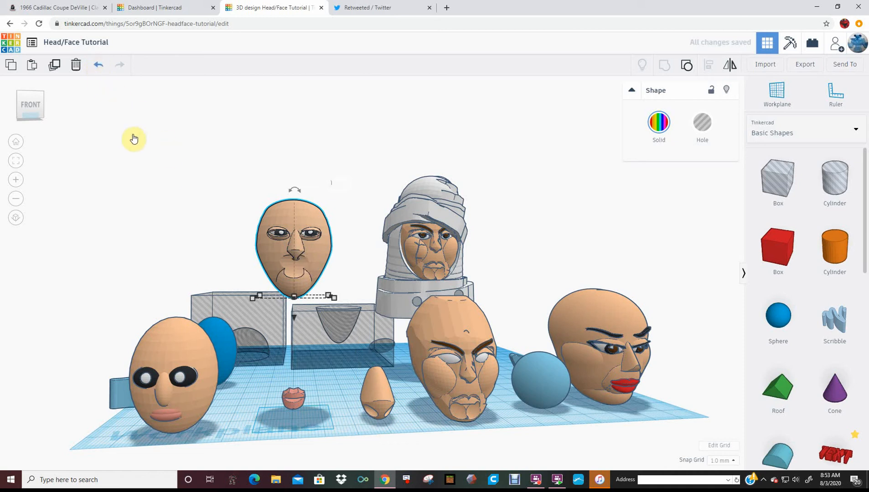
pyautogui.hotkey('ctrl', 'z')
pyautogui.moveTo(313, 372); pyautogui.dragTo(304, 414, button='right')
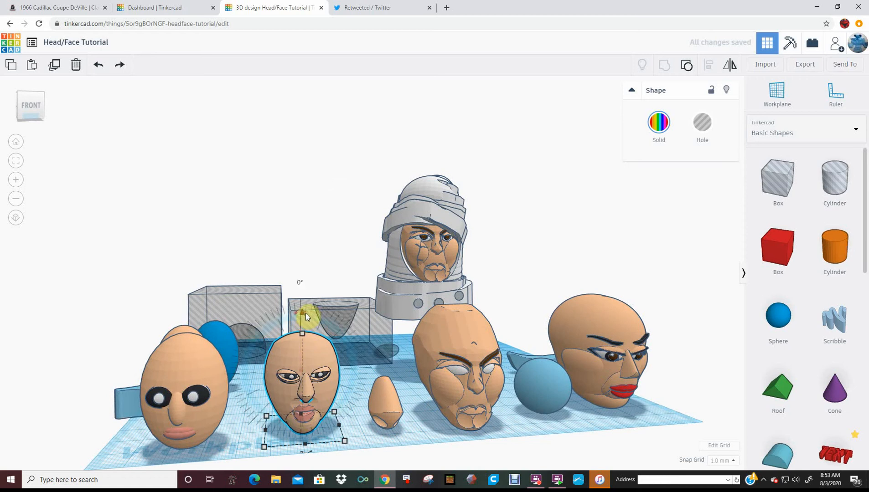
# Step: Raise the second face's head 31 mm above its lips and ungroup the lips into their component shapes
pyautogui.moveTo(304, 315); pyautogui.dragTo(311, 224)
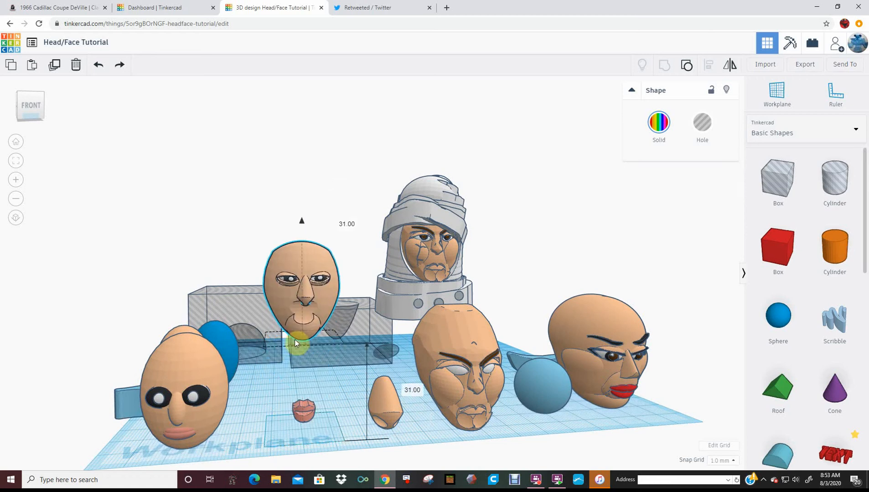
pyautogui.click(299, 407)
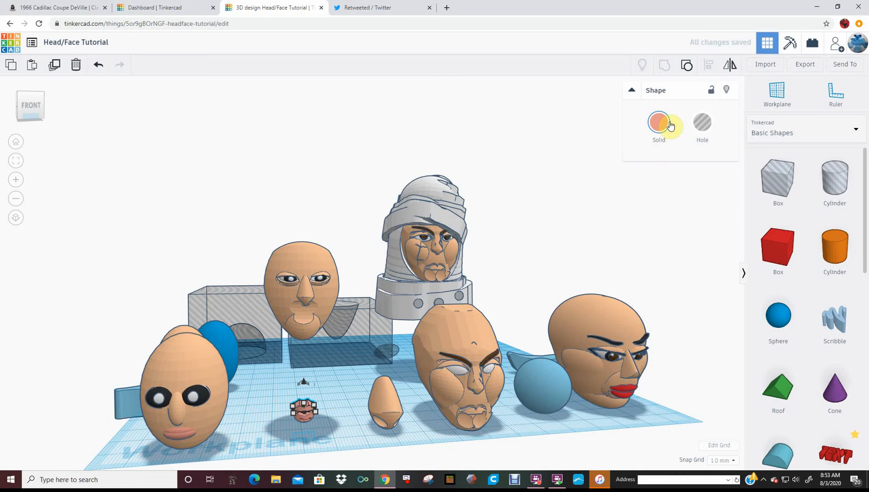
pyautogui.keyDown('shift'); pyautogui.click(375, 408); pyautogui.keyUp('shift')
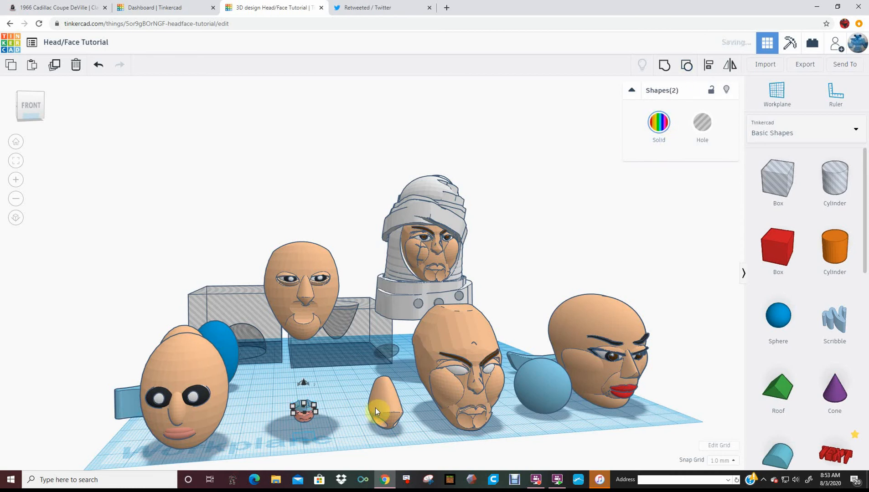
pyautogui.scroll(3, 345, 411)
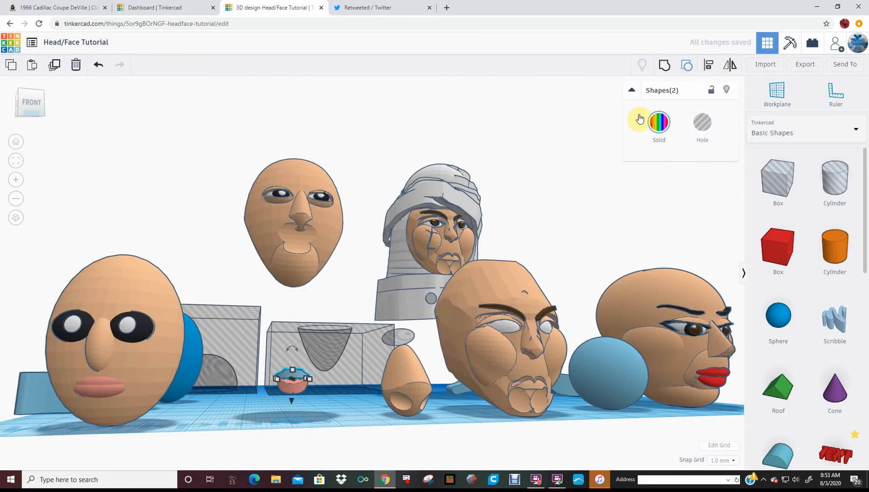
pyautogui.moveTo(341, 350); pyautogui.dragTo(329, 399, button='right')
pyautogui.scroll(-2, 329, 400)
pyautogui.scroll(-2, 342, 404)
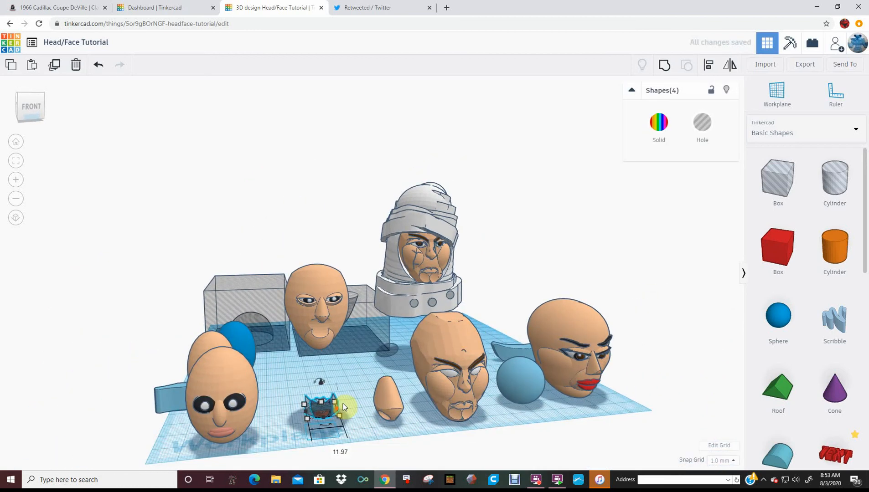
# Step: Undo the edits to the lips and the raising of the second face's head
pyautogui.click(71, 76)
pyautogui.click(99, 65)
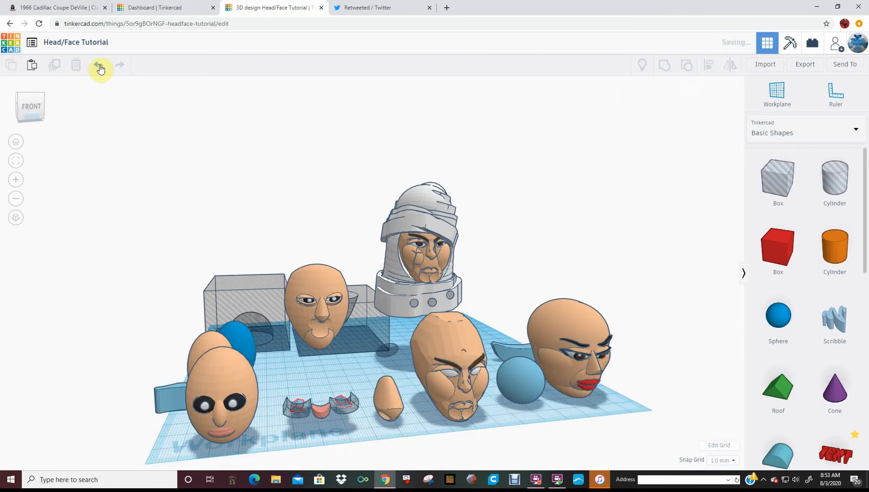
pyautogui.click(99, 66)
pyautogui.click(99, 66)
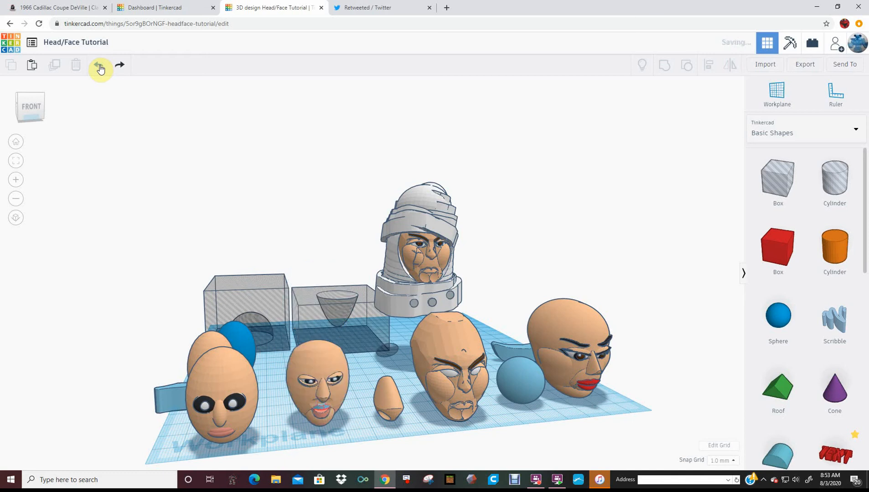
# Step: Ungroup the second face's head and raise its parts to 28 mm above the workplane, clear of the lips
pyautogui.moveTo(328, 417); pyautogui.dragTo(295, 361, button='right')
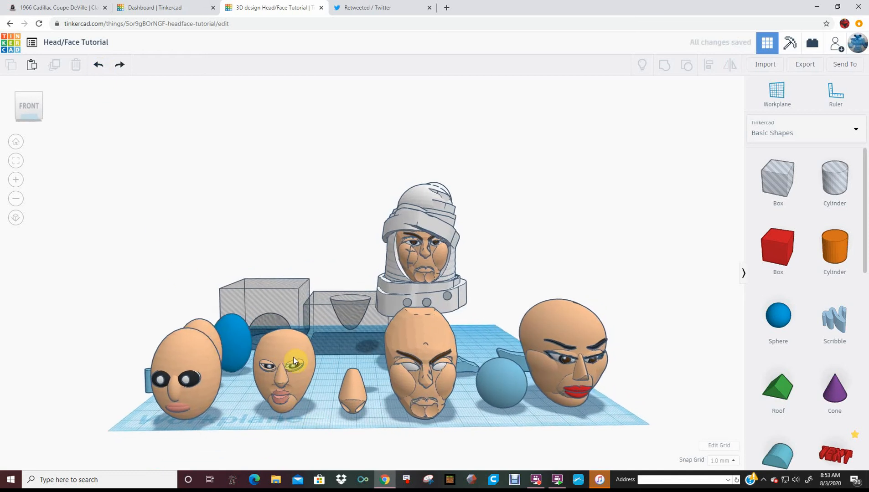
pyautogui.click(292, 355)
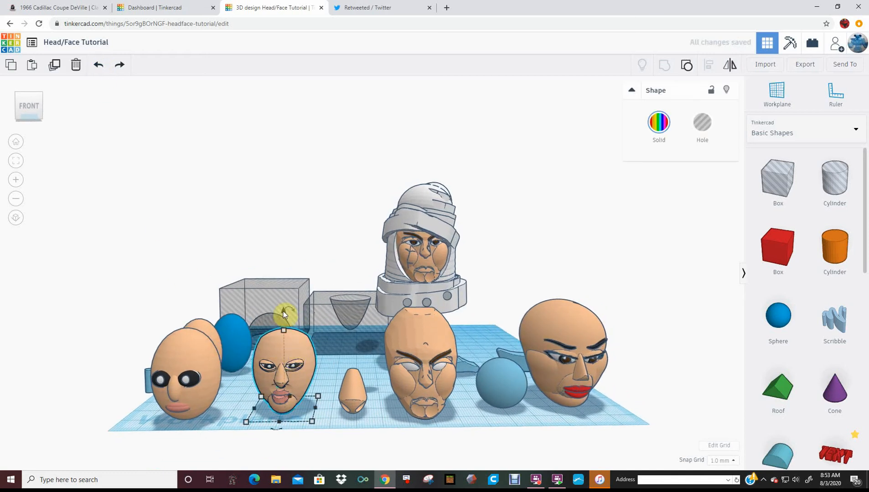
pyautogui.moveTo(283, 311); pyautogui.dragTo(286, 286)
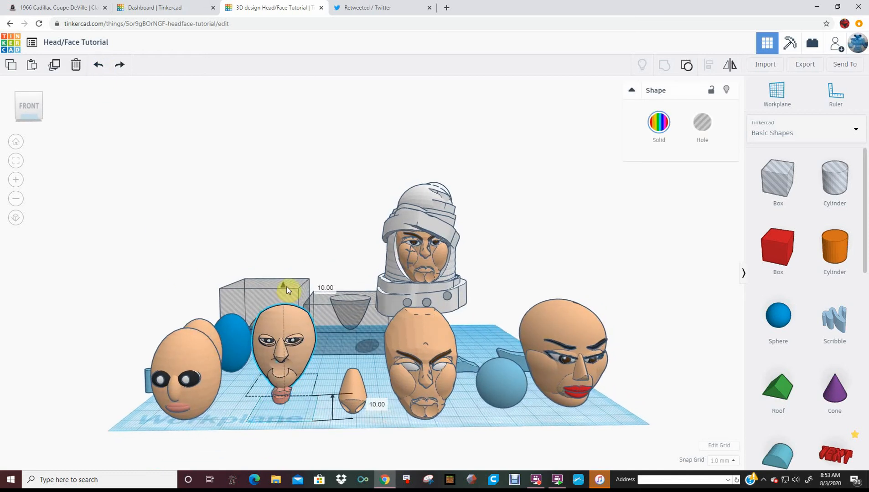
pyautogui.click(684, 66)
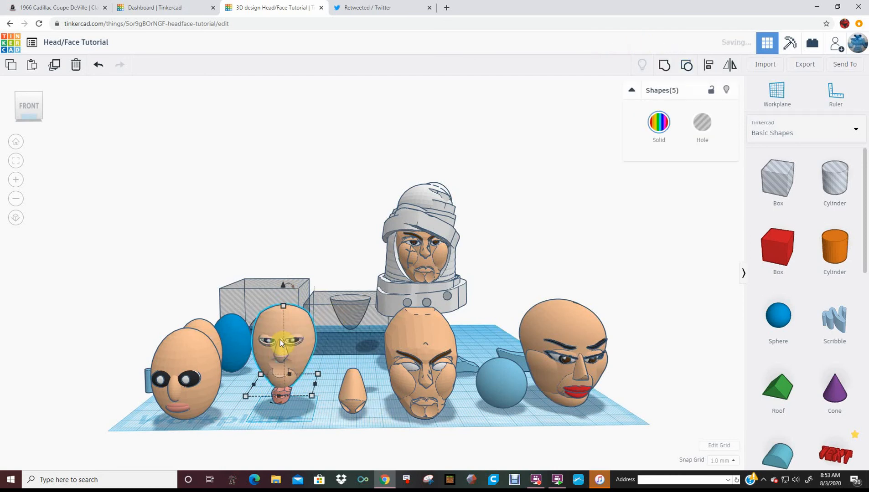
pyautogui.click(276, 319)
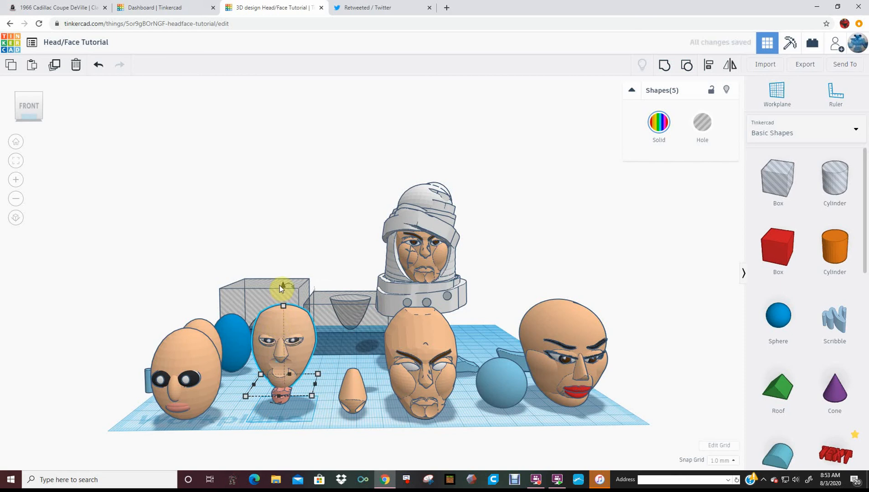
pyautogui.moveTo(279, 285); pyautogui.dragTo(287, 241)
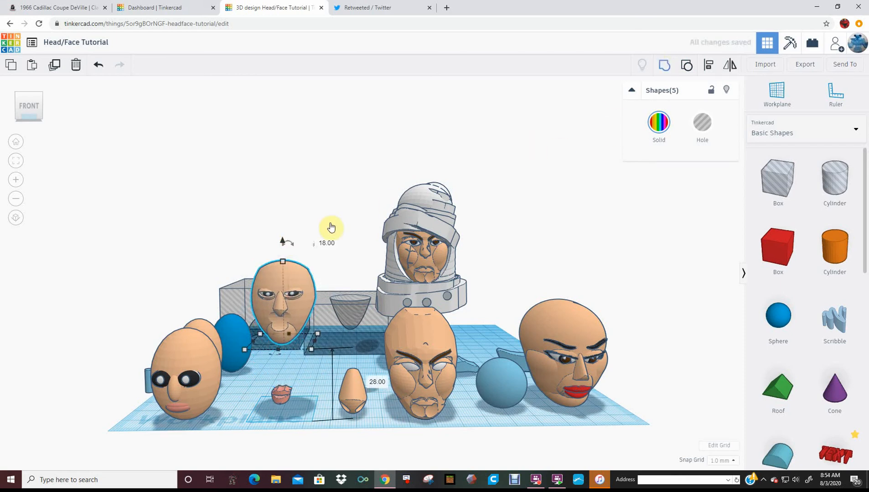
# Step: Group the raised head's five shapes, then ungroup them again
pyautogui.hotkey('ctrl', 'g')
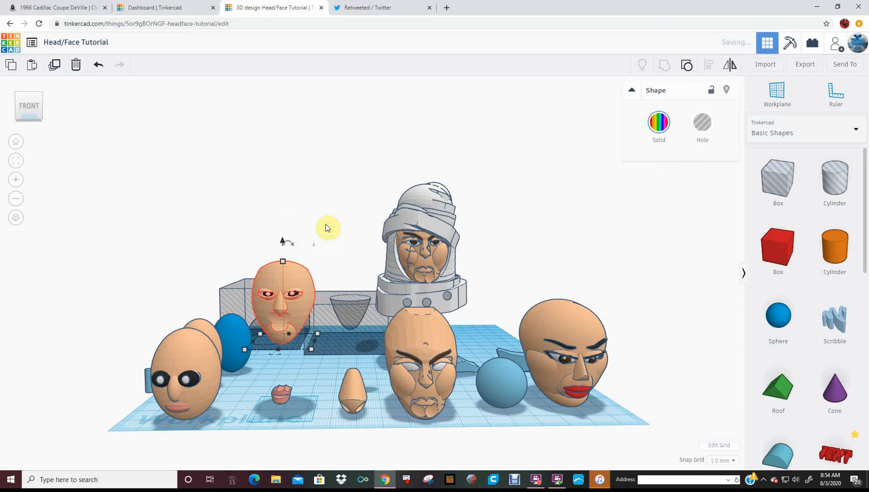
pyautogui.click(325, 226)
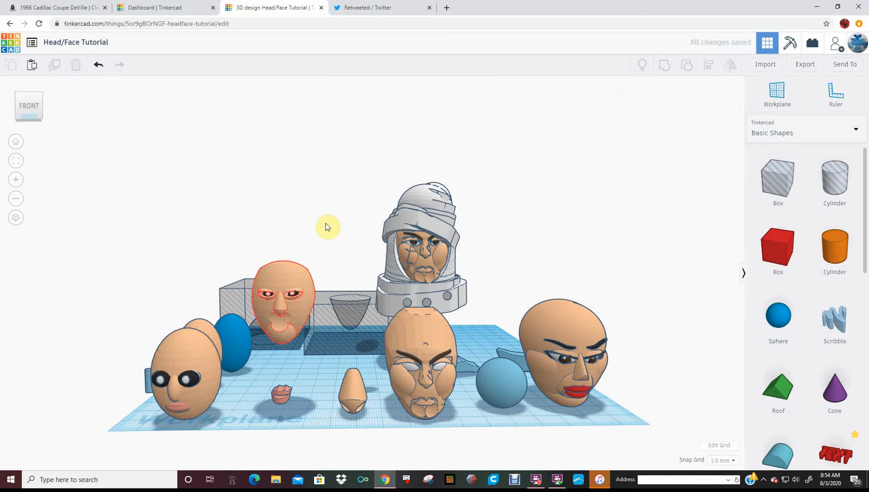
pyautogui.moveTo(353, 240); pyautogui.dragTo(344, 247, button='right')
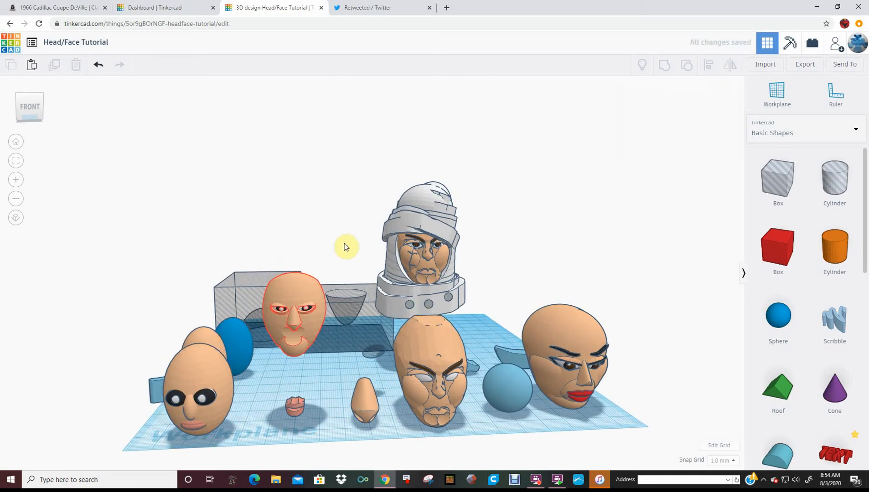
pyautogui.click(300, 289)
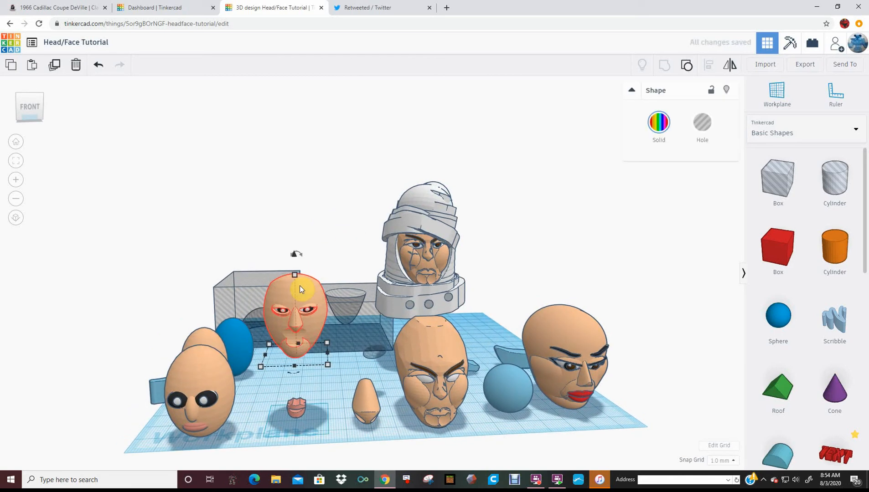
pyautogui.click(681, 68)
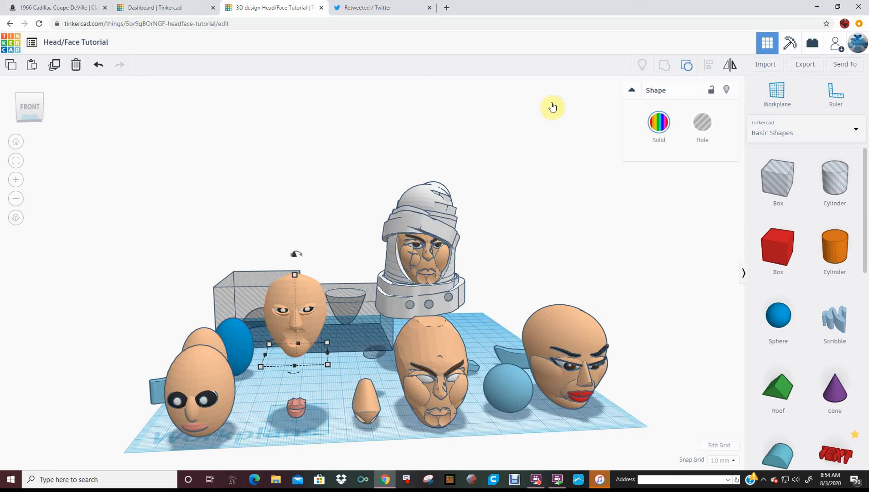
# Step: Raise the skin-colored head shape 34 mm above its eyes and ungroup it to expose the eye-socket holes
pyautogui.click(331, 181)
pyautogui.click(293, 287)
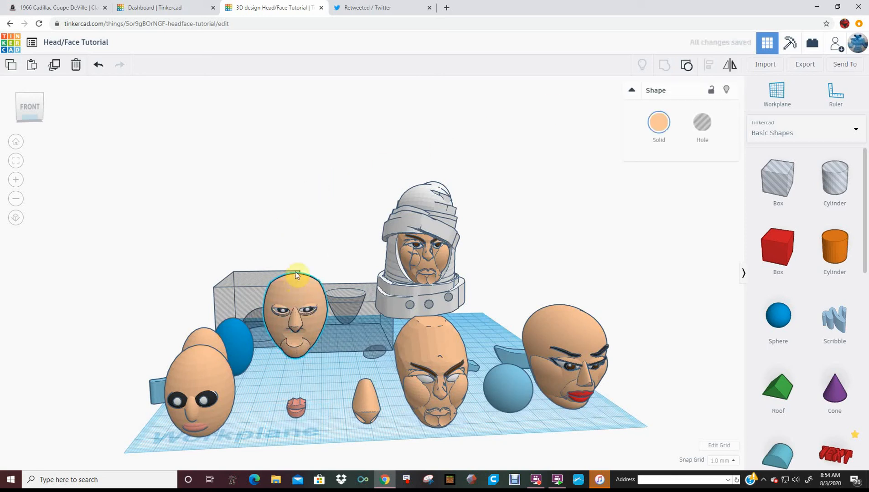
pyautogui.moveTo(297, 230)
pyautogui.mouseDown()
pyautogui.moveTo(305, 174)
pyautogui.moveTo(304, 214)
pyautogui.mouseUp()
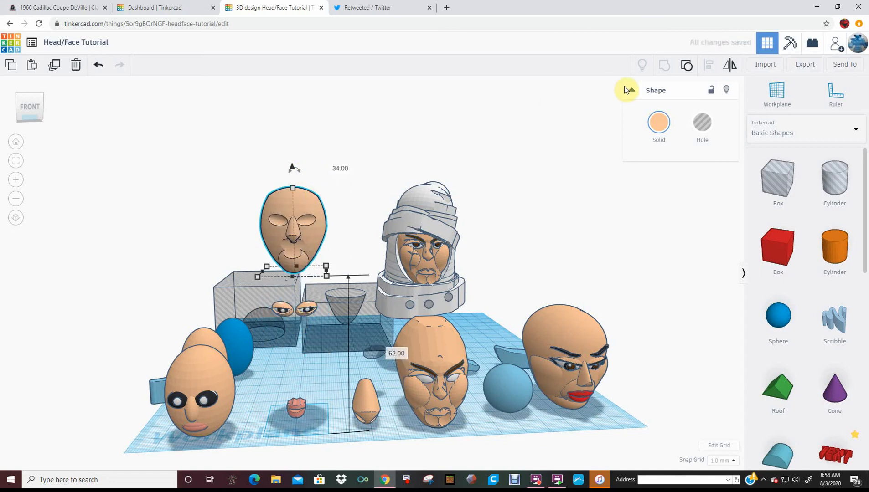
pyautogui.click(686, 71)
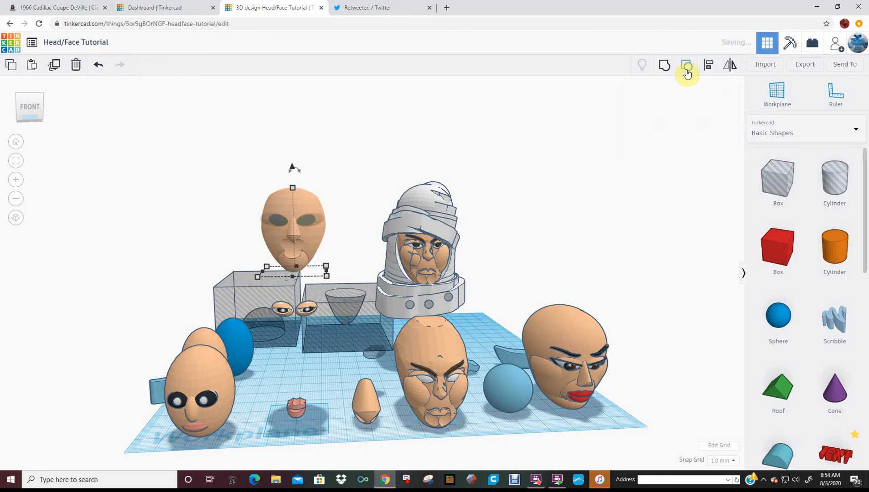
# Step: Examine an eye-socket hole, then raise the head 28 mm clear of the nose and socket holes and ungroup it
pyautogui.moveTo(343, 179); pyautogui.dragTo(337, 192, button='right')
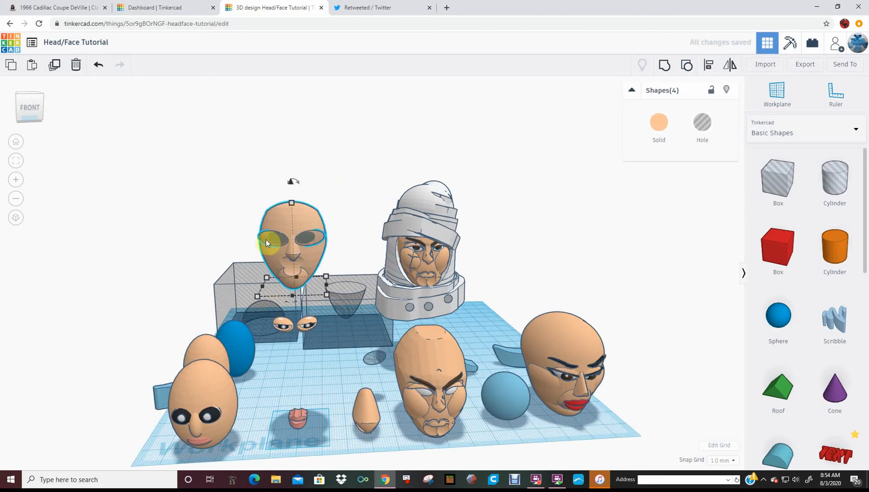
pyautogui.click(360, 187)
pyautogui.click(304, 235)
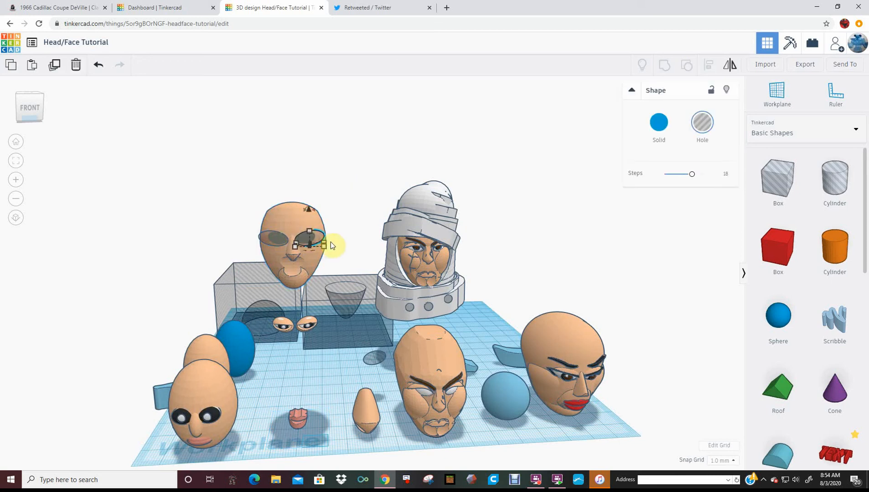
pyautogui.click(358, 200)
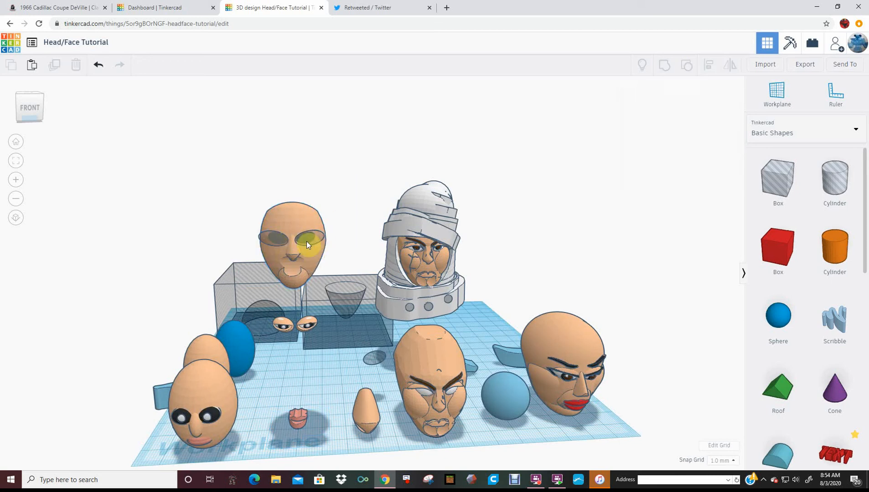
pyautogui.click(288, 214)
pyautogui.moveTo(292, 189); pyautogui.dragTo(300, 109)
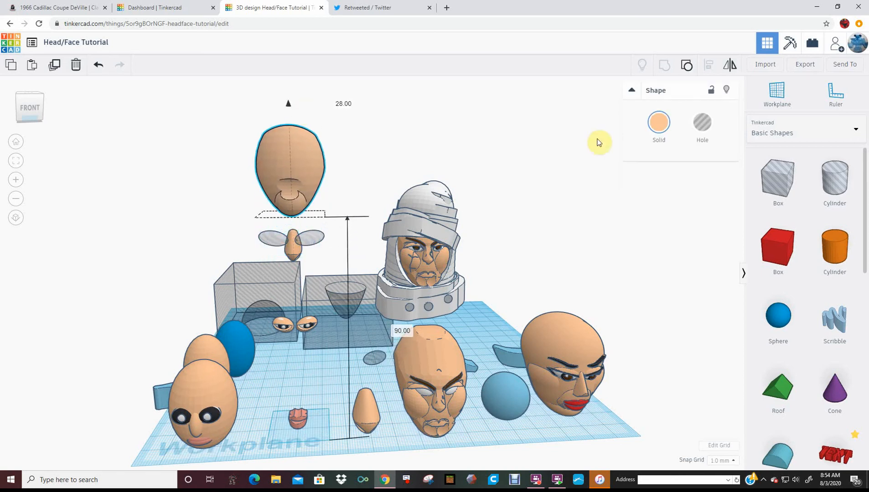
pyautogui.click(686, 65)
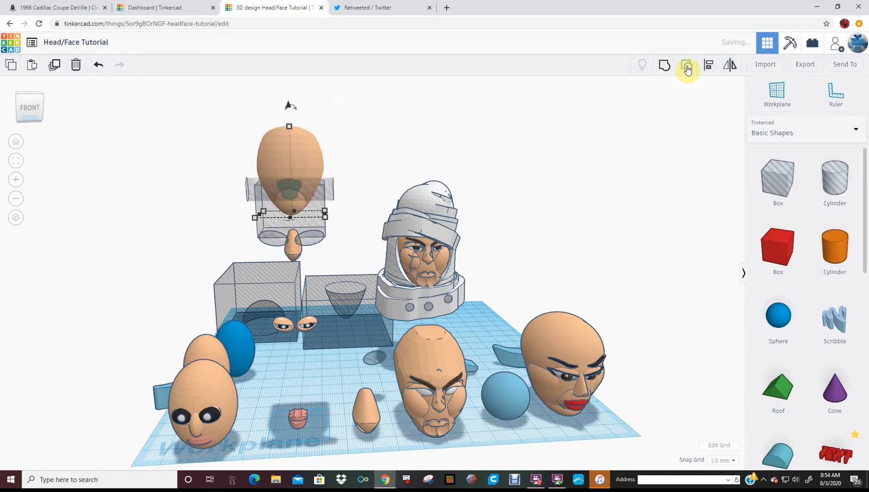
# Step: Shift the raised head together with its box and cylinder holes backward, away from the nose
pyautogui.moveTo(341, 128); pyautogui.dragTo(250, 184, button='right')
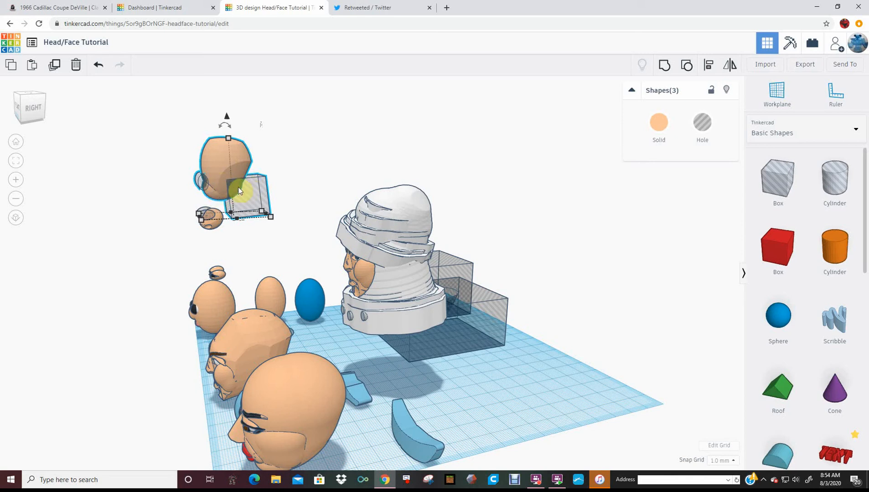
pyautogui.click(258, 187)
pyautogui.press('Right')
pyautogui.press('Right')
pyautogui.press('Right')
pyautogui.press('Right')
pyautogui.press('Right')
pyautogui.press('Right')
pyautogui.press('Right')
pyautogui.press('Right')
pyautogui.click(280, 129)
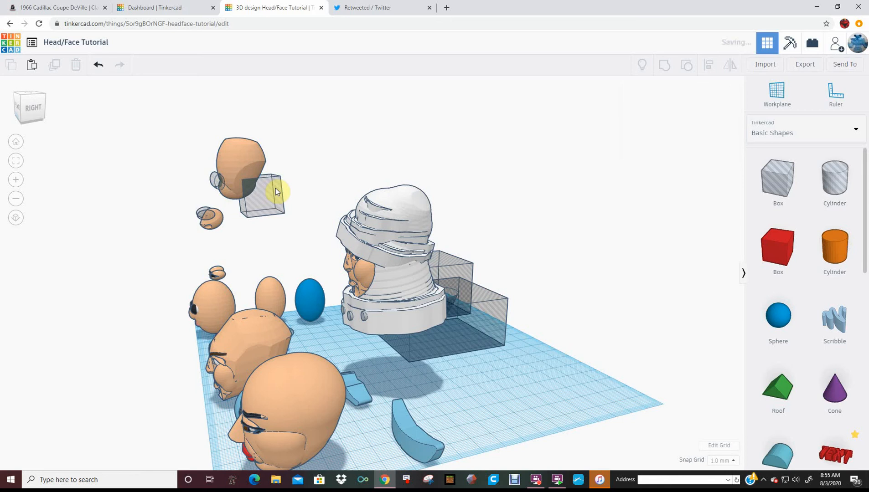
# Step: Move the box hole backward until it is clear of the raised head
pyautogui.click(276, 188)
pyautogui.hotkey('shift', 'Right')
pyautogui.hotkey('shift', 'Right')
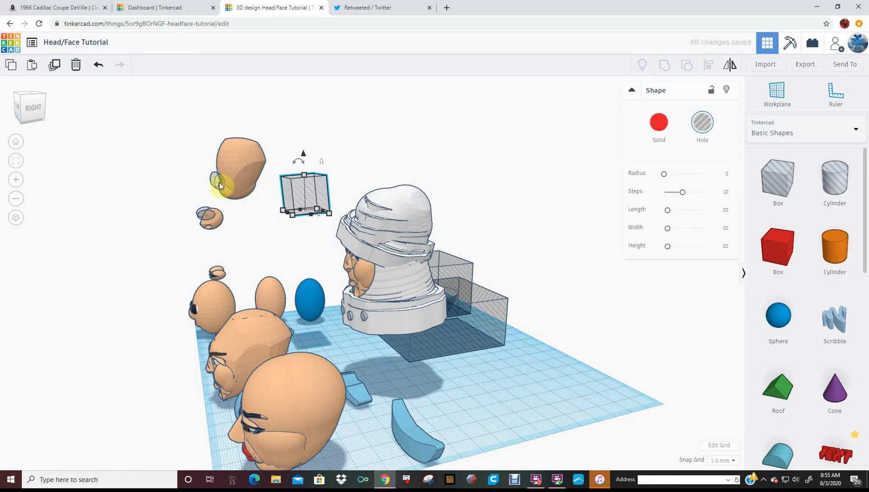
# Step: Move the cylinder hole forward out of the raised head, then undo the move
pyautogui.click(219, 182)
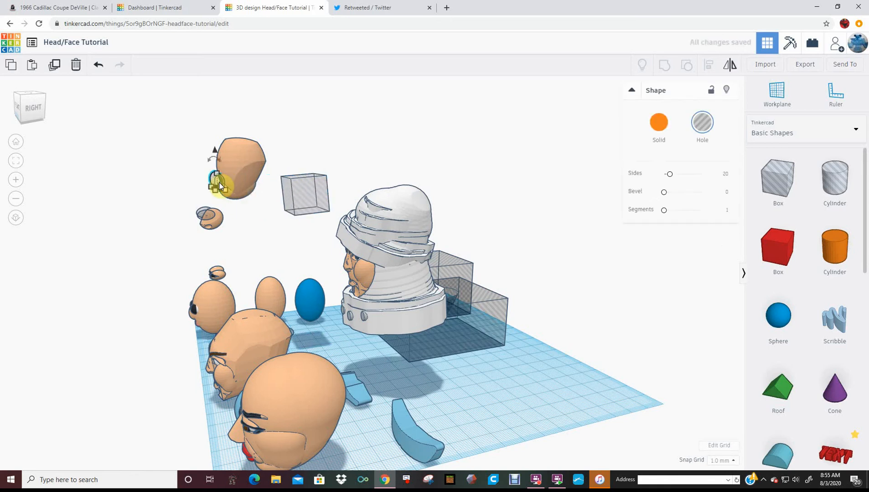
pyautogui.hotkey('shift', 'Left')
pyautogui.hotkey('shift', 'Left')
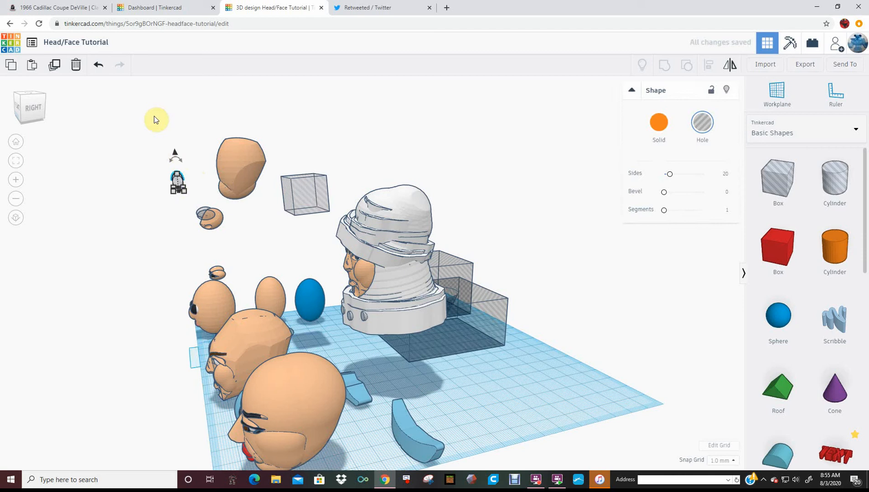
pyautogui.click(102, 67)
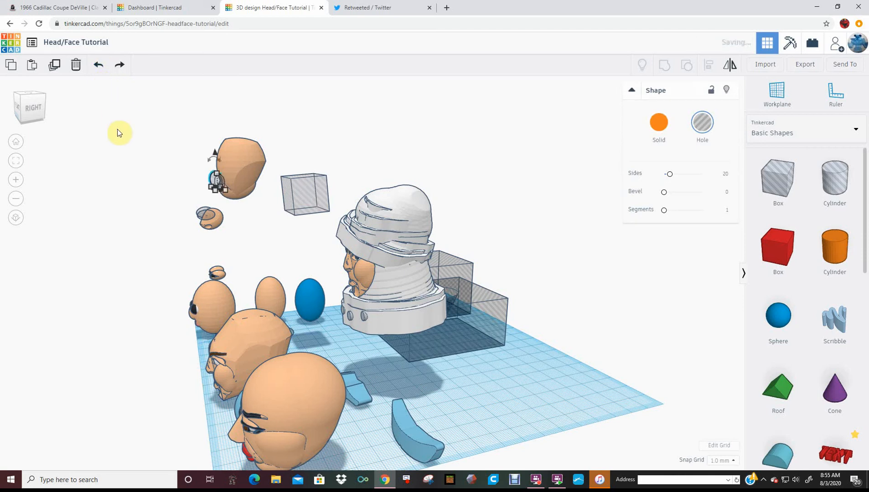
# Step: Check the cylinder hole's position across the mouth area and move it forward, clear of the raised head
pyautogui.moveTo(116, 131); pyautogui.dragTo(240, 230, button='right')
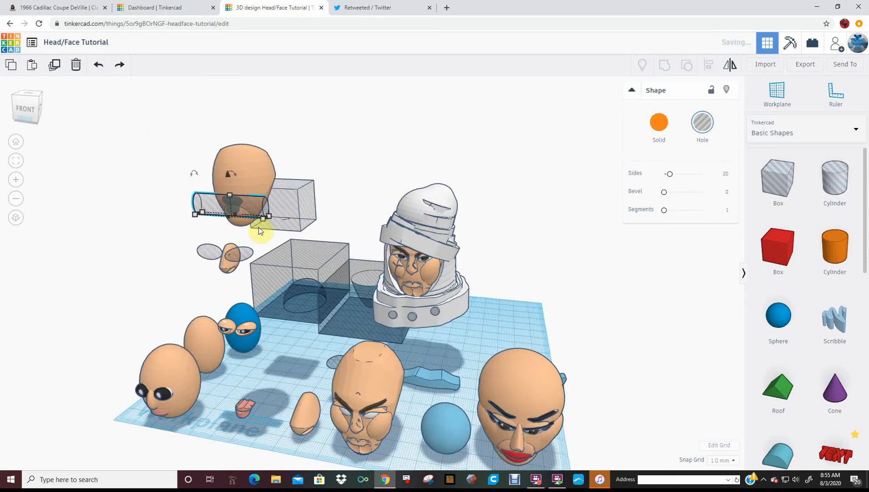
pyautogui.moveTo(171, 227); pyautogui.dragTo(161, 175, button='right')
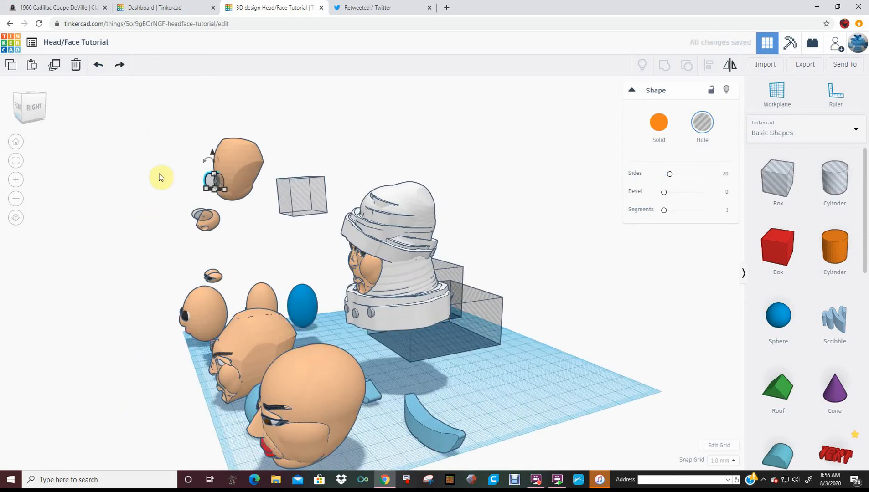
pyautogui.hotkey('shift', 'Left')
pyautogui.hotkey('shift', 'Left')
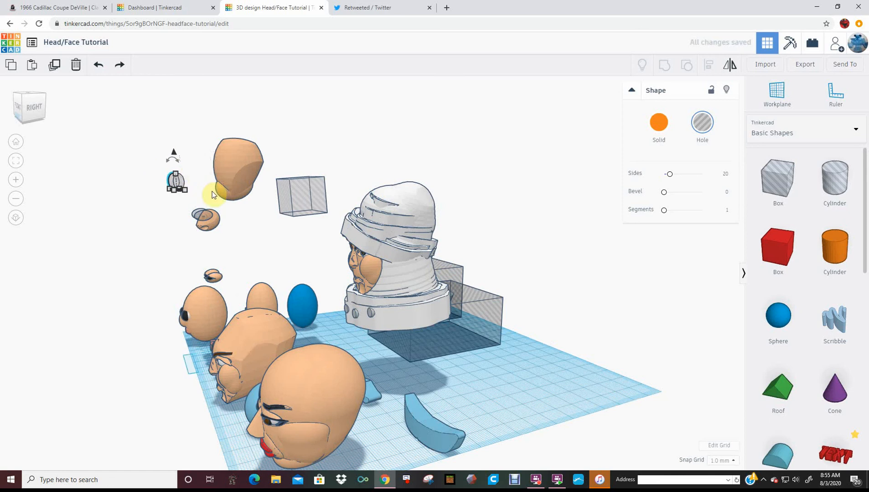
# Step: Ungroup the raised head and lower its blue chin ellipsoid 24 mm, clear of the skull shape
pyautogui.click(224, 196)
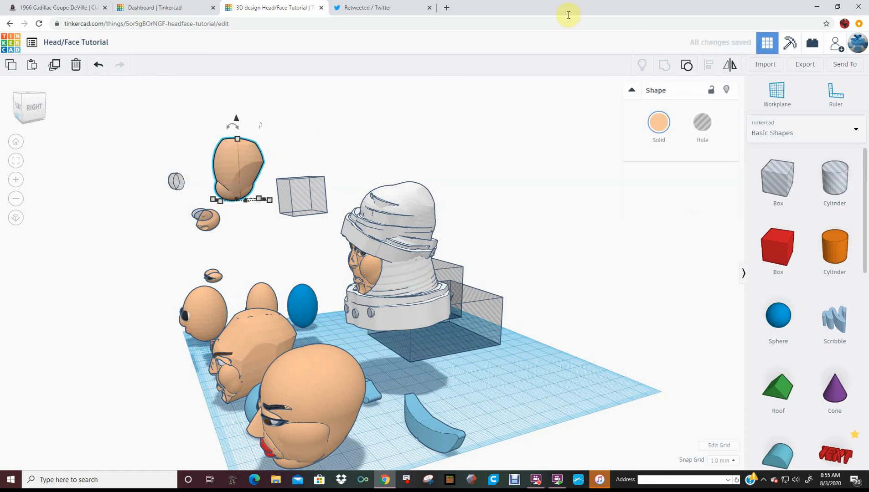
pyautogui.click(675, 71)
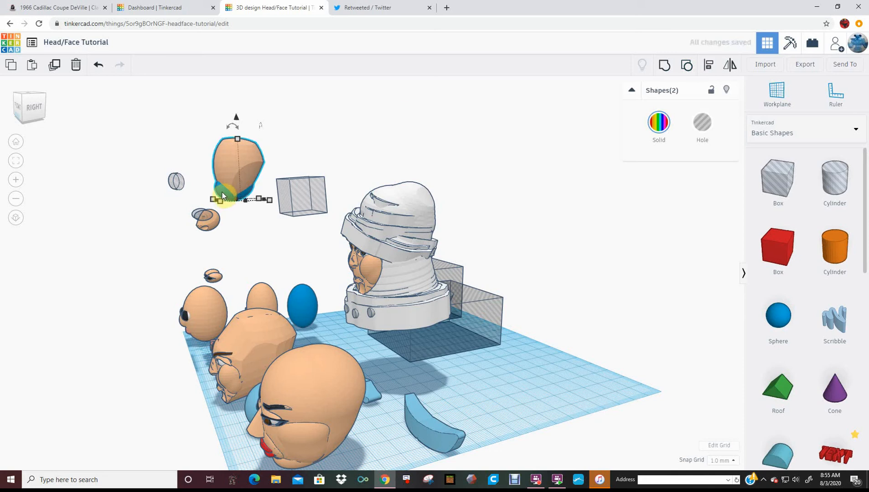
pyautogui.click(316, 150)
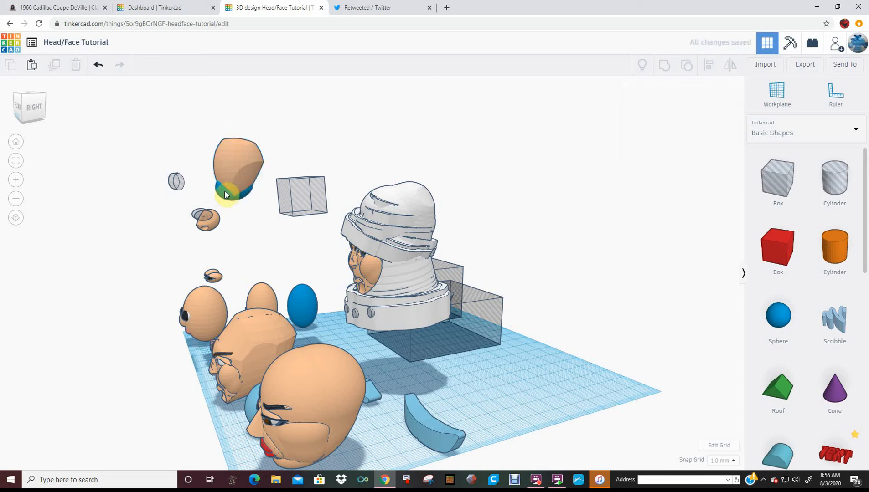
pyautogui.click(228, 191)
pyautogui.moveTo(232, 151); pyautogui.dragTo(233, 200)
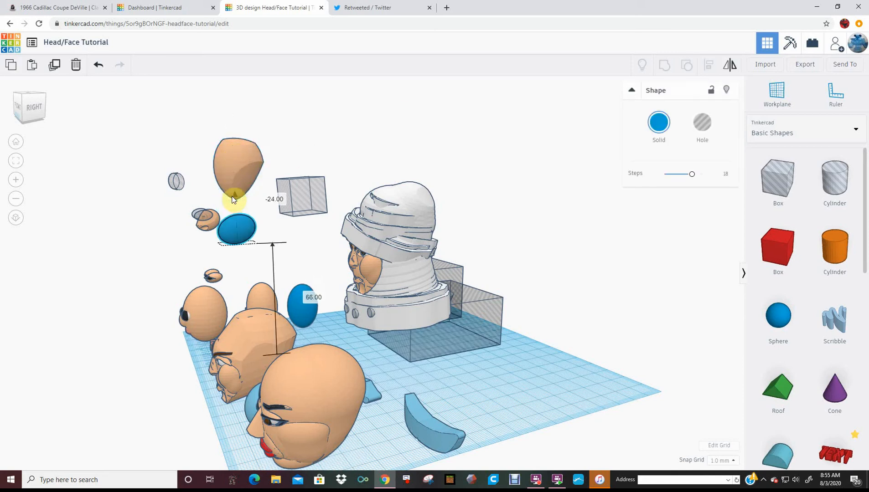
# Step: Ungroup the remaining raised skull shape and inspect its egg form and large box holes from the front and side
pyautogui.click(230, 161)
pyautogui.moveTo(212, 155); pyautogui.dragTo(354, 159, button='right')
pyautogui.click(170, 362)
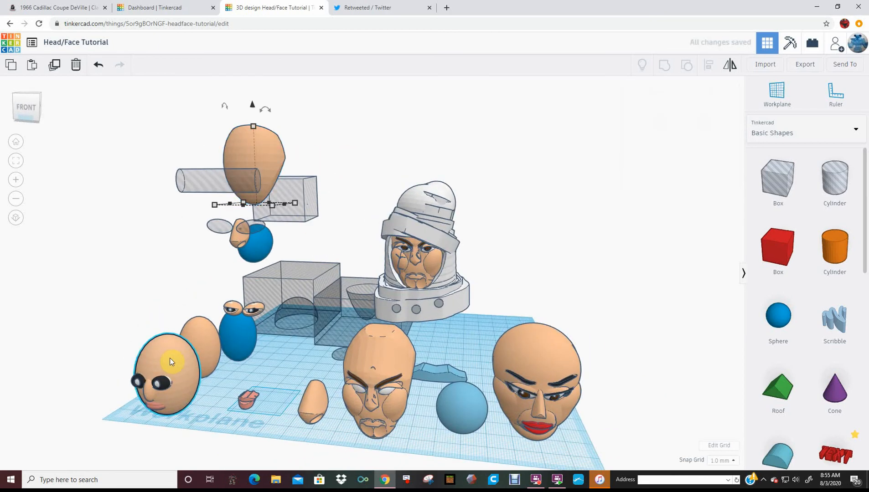
pyautogui.click(259, 156)
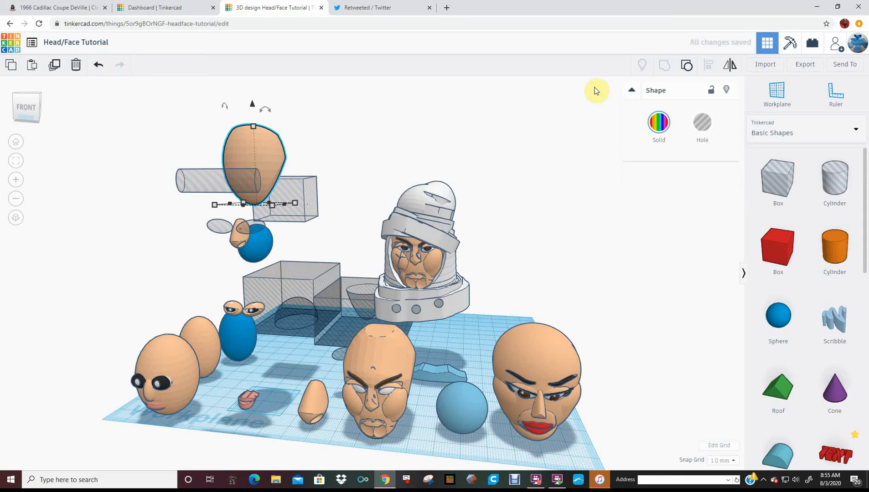
pyautogui.click(686, 65)
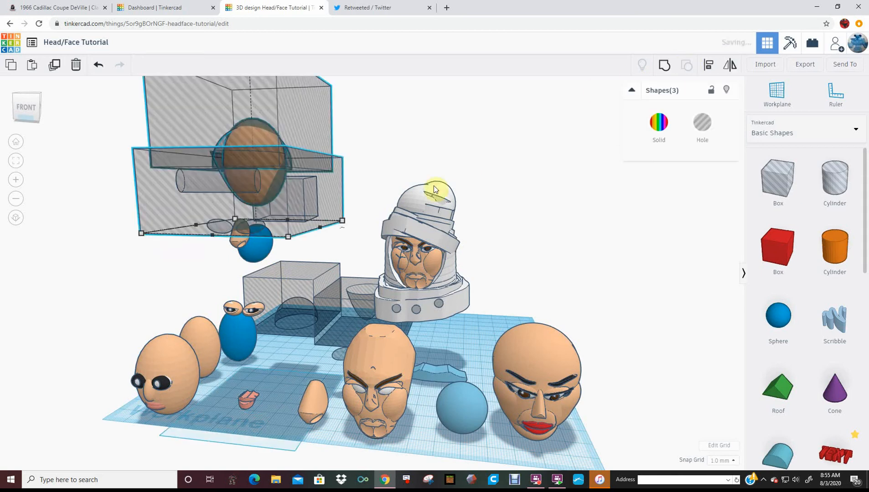
pyautogui.moveTo(365, 160); pyautogui.dragTo(333, 126, button='right')
pyautogui.click(333, 124)
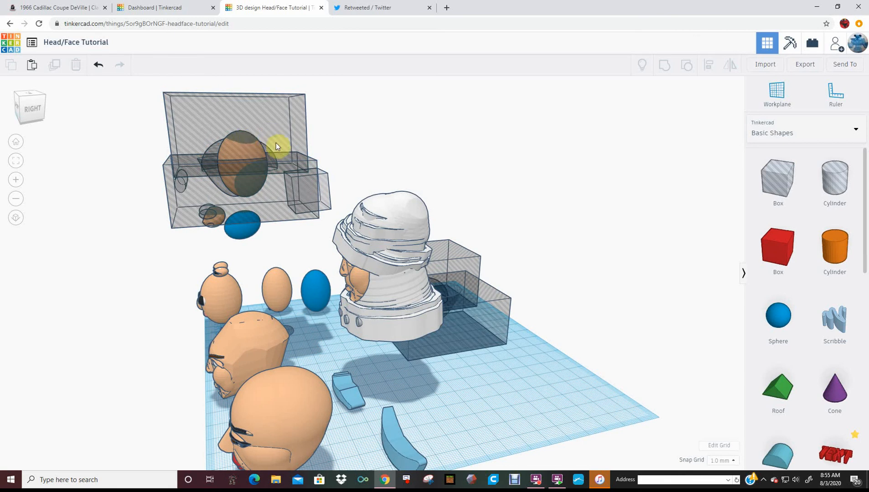
pyautogui.moveTo(396, 141); pyautogui.dragTo(497, 145, button='right')
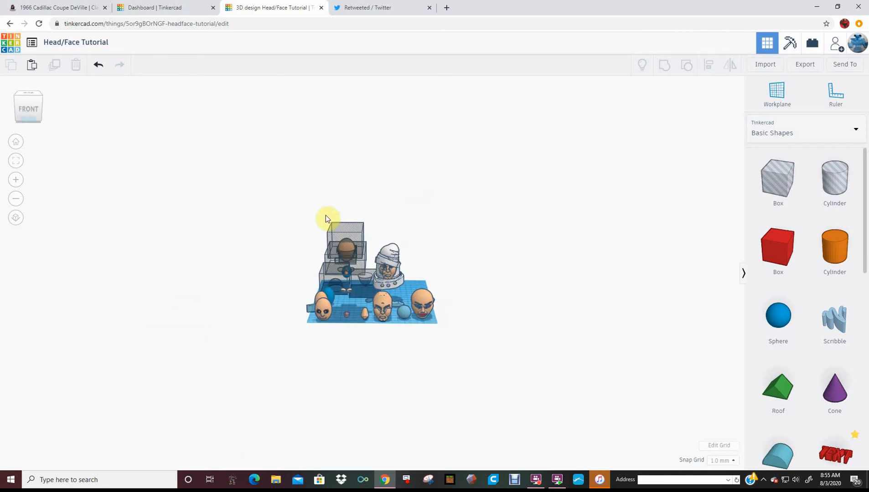
# Step: Undo the ungrouping and separation of the raised head's parts until it is a single carved face with eye sockets
pyautogui.click(95, 69)
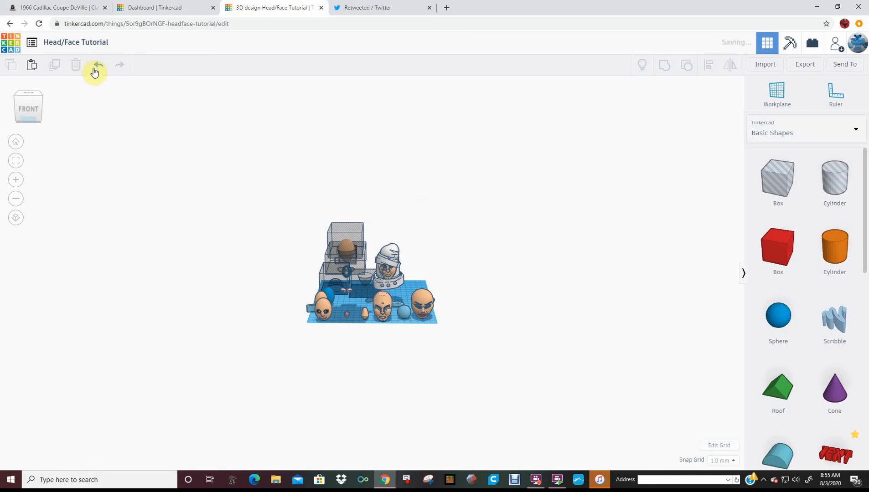
pyautogui.scroll(3, 100, 131)
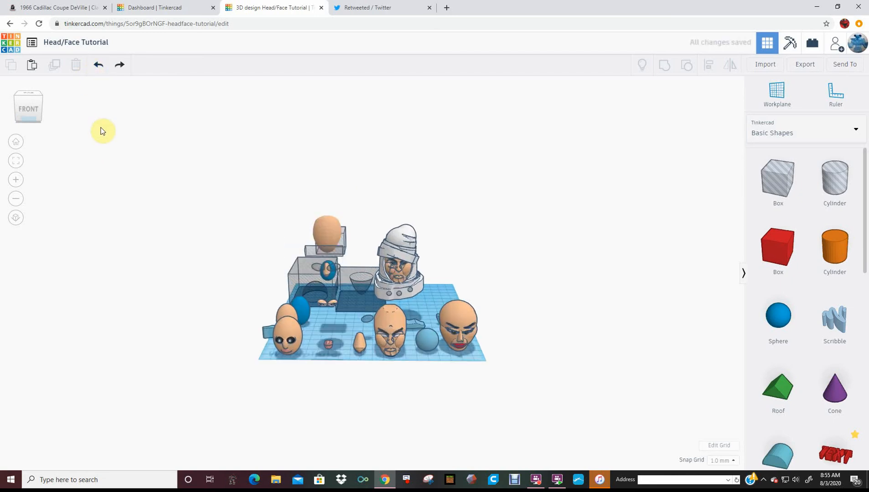
pyautogui.click(97, 69)
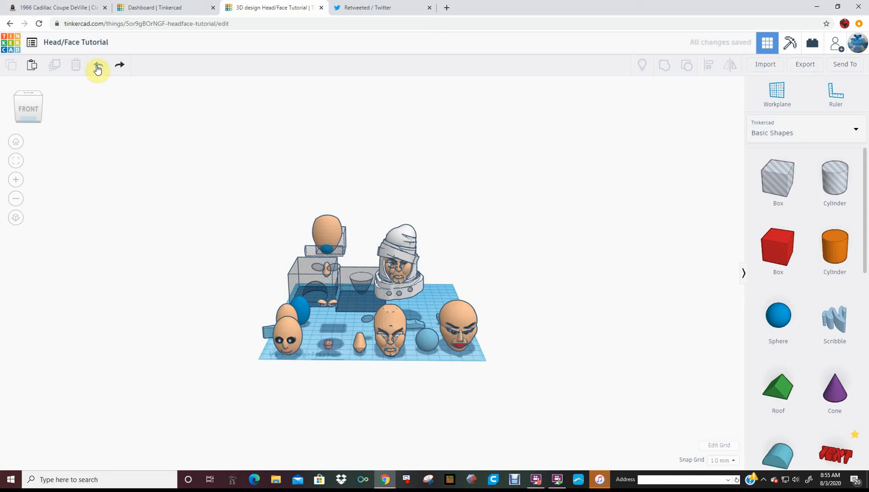
pyautogui.click(96, 68)
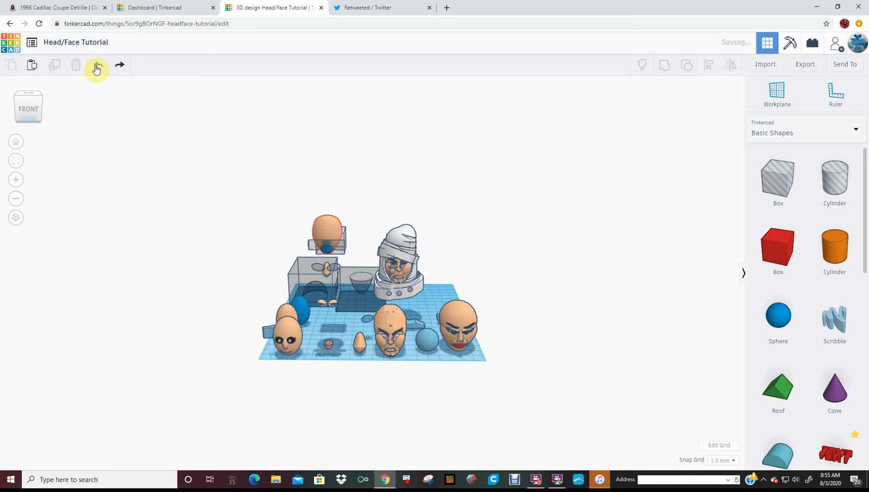
pyautogui.click(97, 68)
pyautogui.click(96, 68)
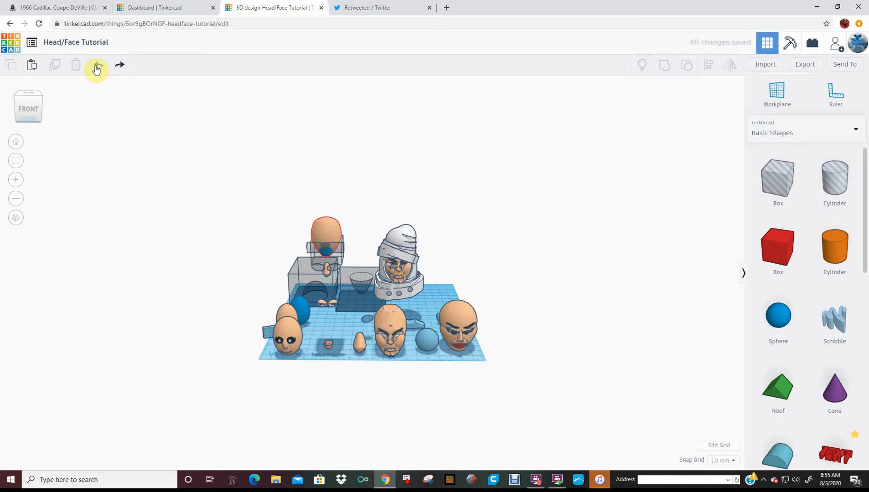
pyautogui.click(96, 68)
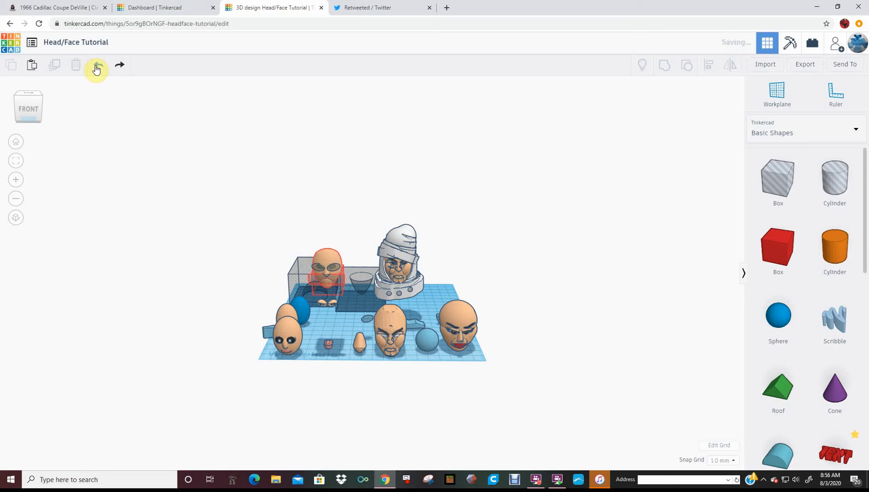
pyautogui.click(96, 69)
pyautogui.click(96, 69)
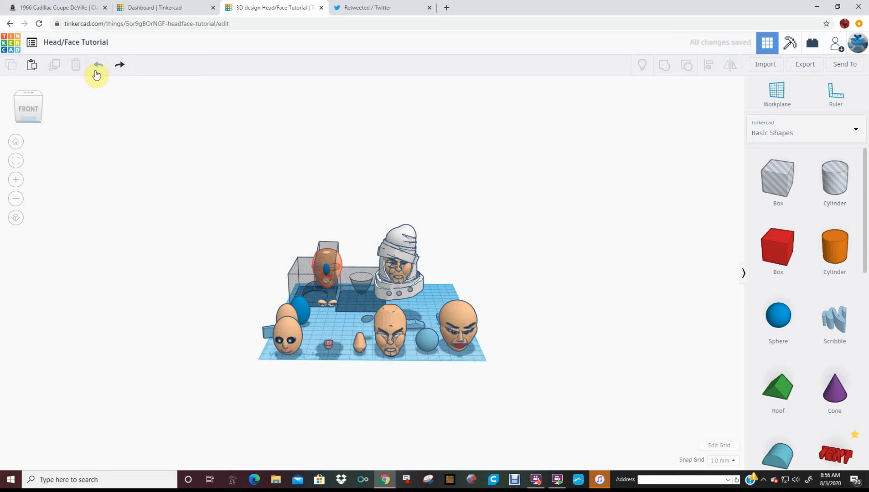
pyautogui.scroll(1, 192, 333)
pyautogui.scroll(5, 193, 330)
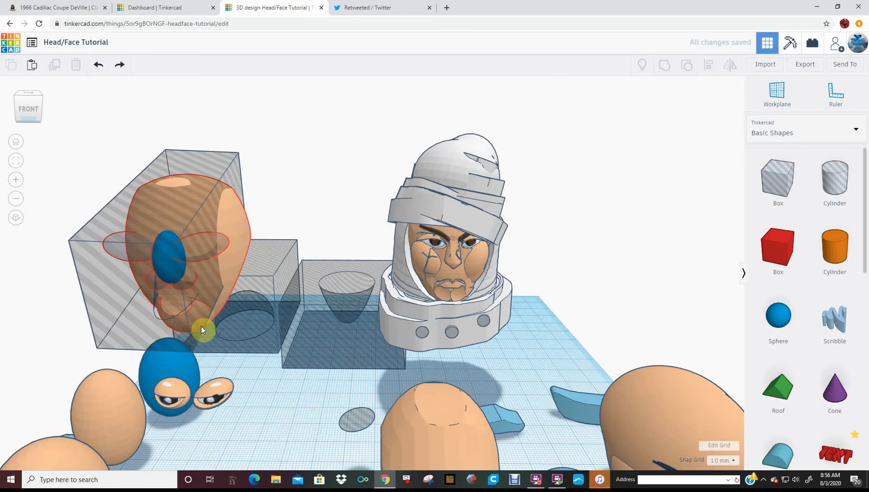
pyautogui.scroll(-3, 218, 322)
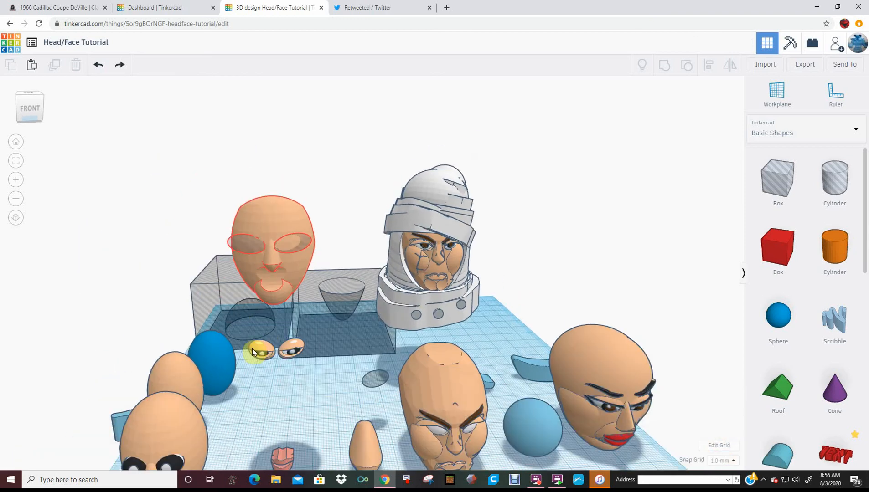
# Step: Ungroup the left of the two detached eyes and select an eye on the front egg-shaped head for comparison
pyautogui.click(262, 347)
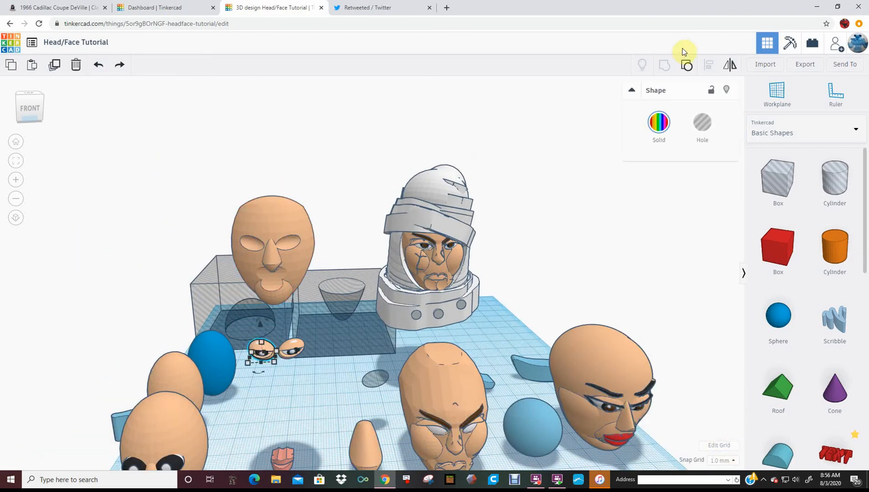
pyautogui.click(687, 68)
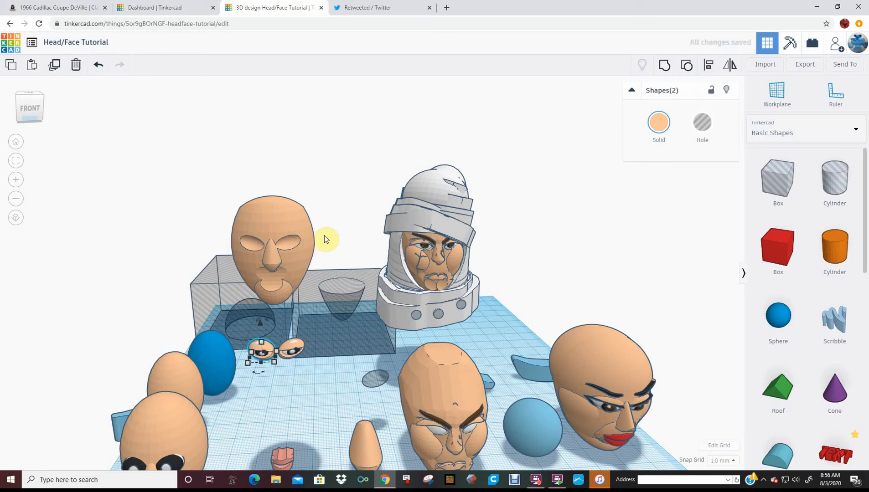
pyautogui.click(174, 464)
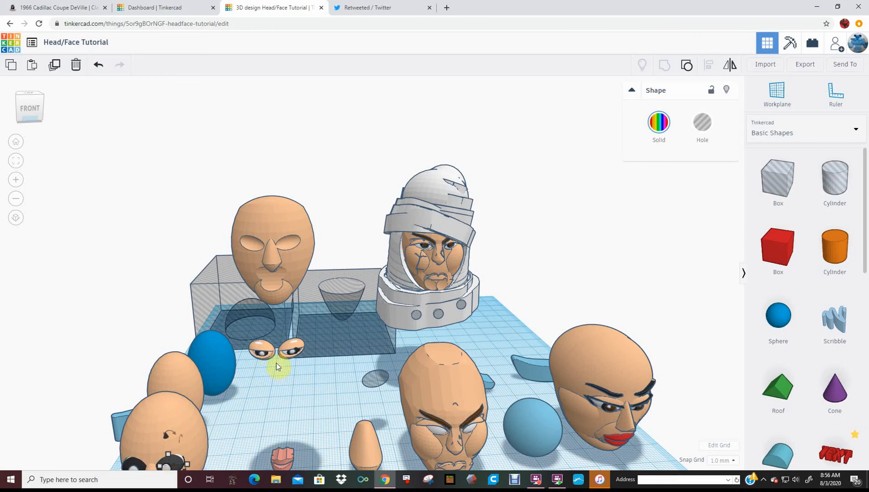
pyautogui.moveTo(276, 363)
pyautogui.mouseDown(button='right')
pyautogui.moveTo(291, 342)
pyautogui.moveTo(288, 351)
pyautogui.mouseUp(button='right')
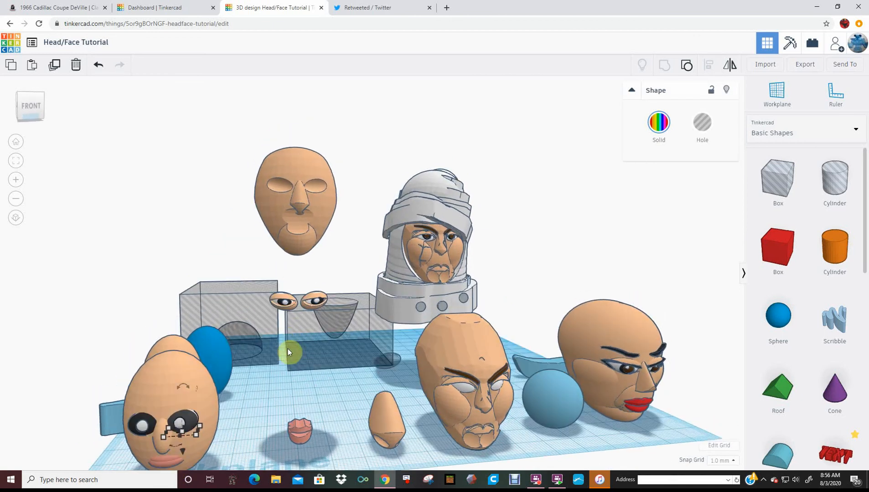
# Step: Move the eyelid of the ungrouped eye sideways until it is clear of the eyeball
pyautogui.click(285, 305)
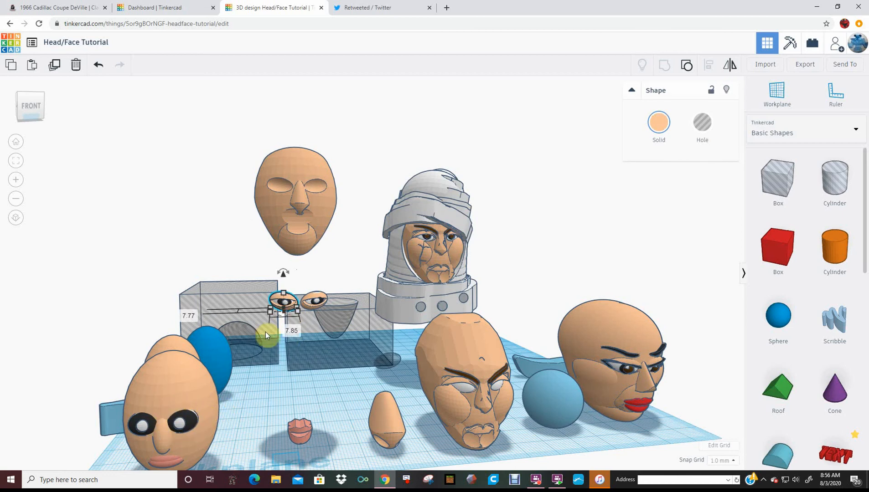
pyautogui.scroll(3, 299, 290)
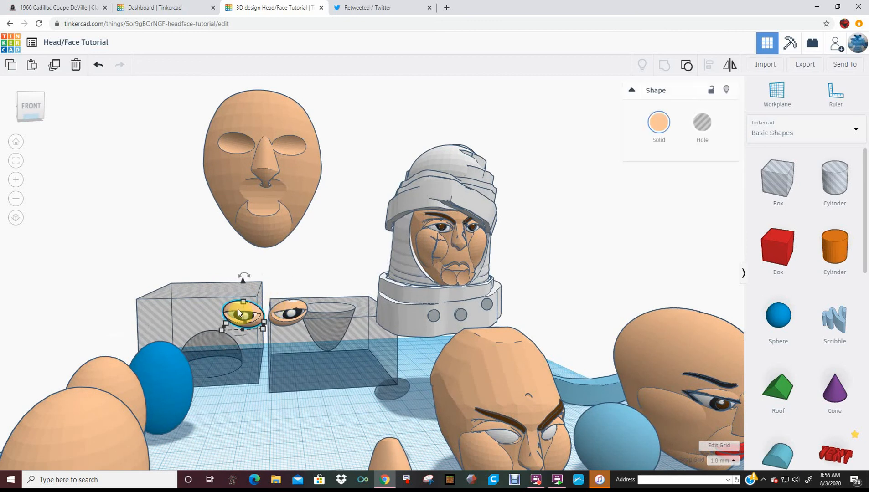
pyautogui.press('Left')
pyautogui.hotkey('shift', 'Left')
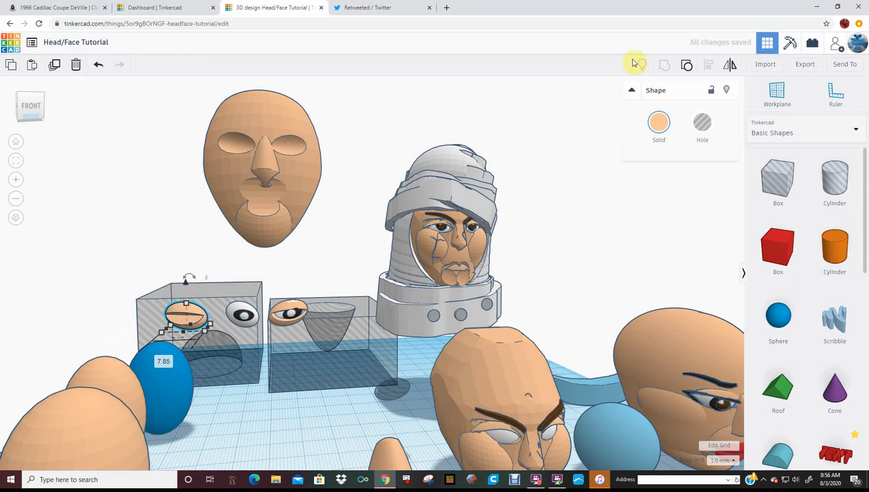
# Step: Ungroup the eyelid to examine its solid and cutting hole from several angles, and undo the ungrouping and the eyelid's sideways move
pyautogui.click(685, 67)
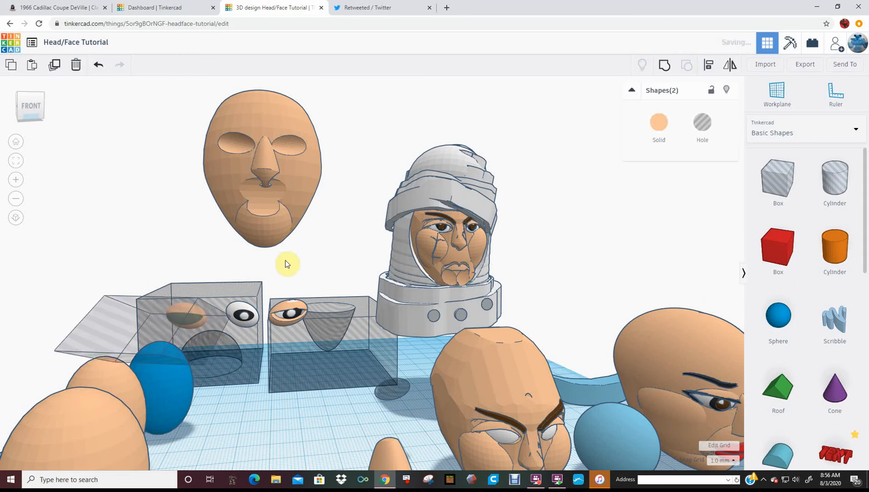
pyautogui.moveTo(287, 264); pyautogui.dragTo(187, 255, button='right')
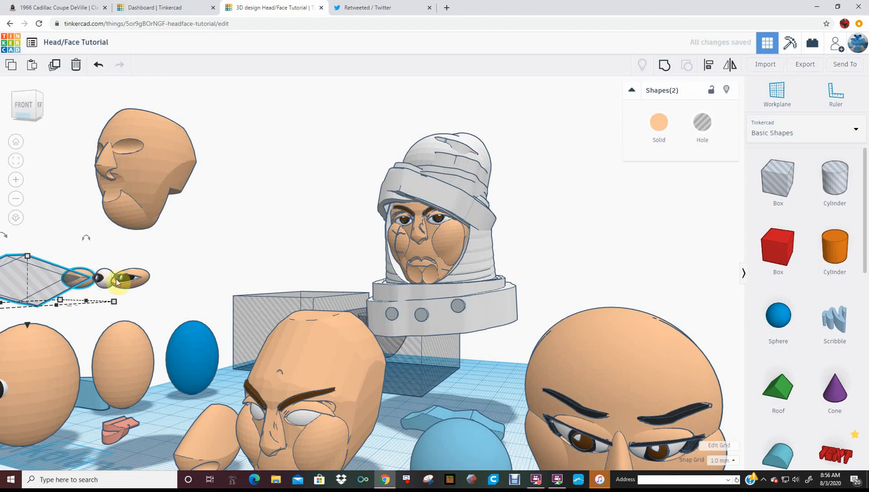
pyautogui.moveTo(108, 292); pyautogui.dragTo(143, 267, button='right')
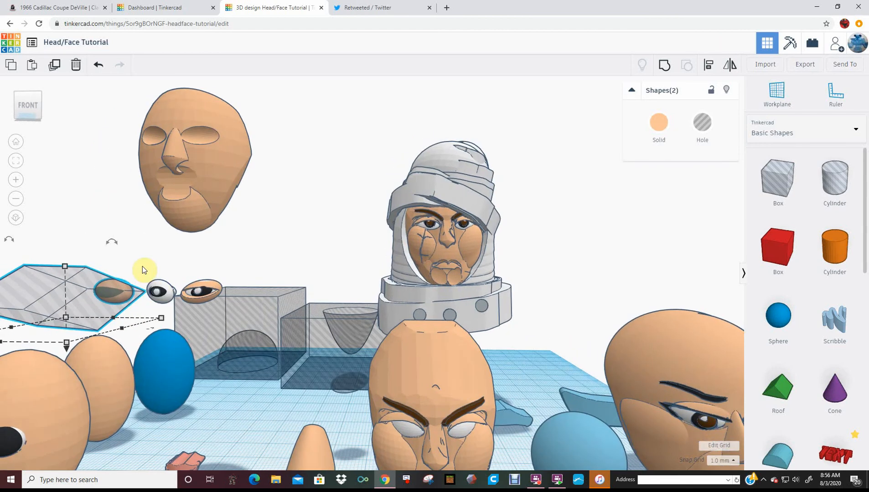
pyautogui.click(100, 67)
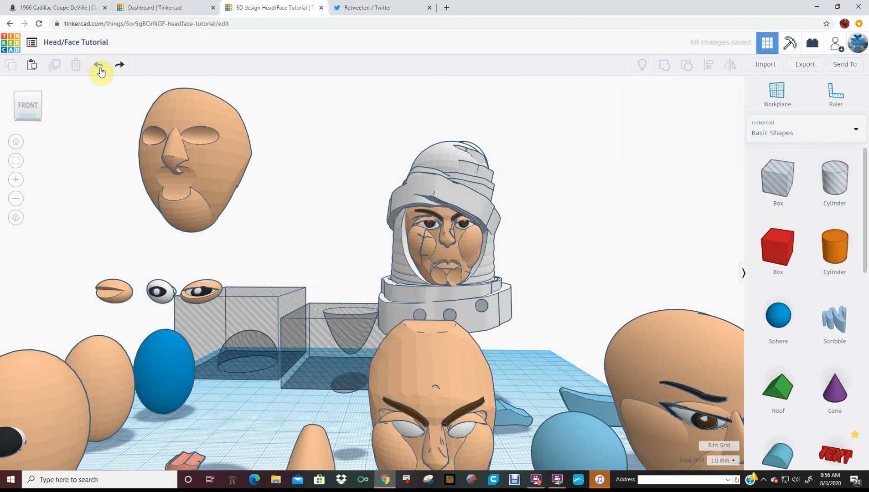
pyautogui.click(100, 67)
# Step: Lower the carved face 33 mm so its sockets fit over the detached eyes
pyautogui.scroll(-5, 195, 152)
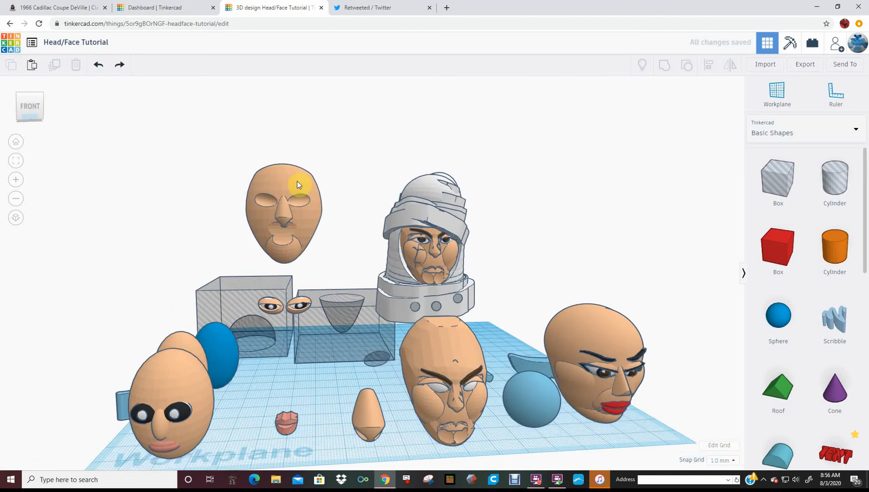
pyautogui.click(297, 182)
pyautogui.moveTo(280, 161); pyautogui.dragTo(281, 248)
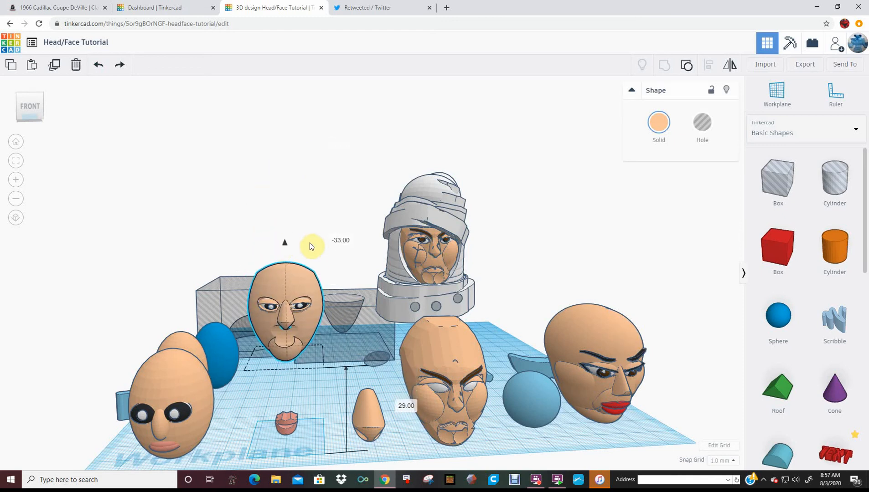
# Step: Select the carved face together with its eyes and lower them onto the lips on the workplane
pyautogui.moveTo(310, 245); pyautogui.dragTo(159, 242, button='right')
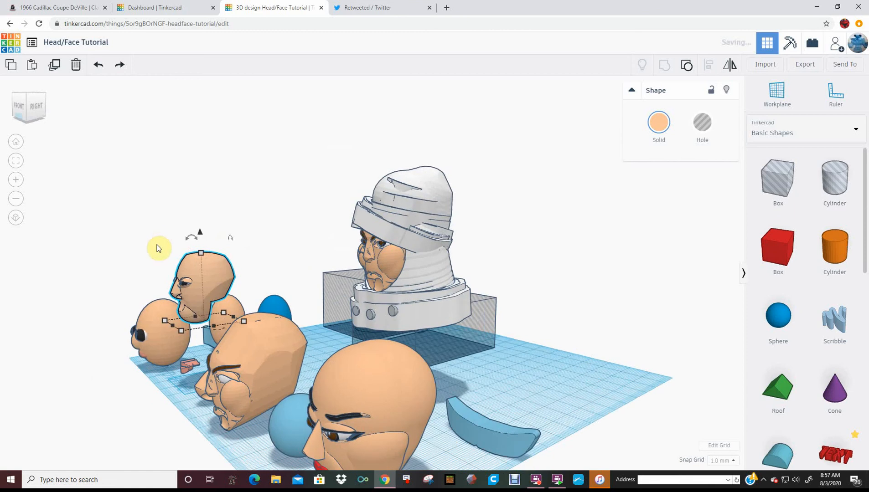
pyautogui.moveTo(155, 276); pyautogui.dragTo(205, 291)
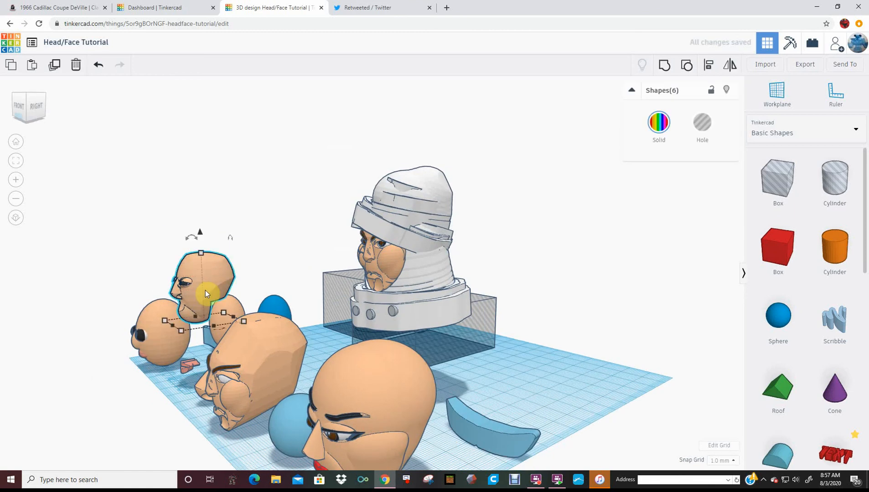
pyautogui.moveTo(154, 300); pyautogui.dragTo(282, 308, button='right')
# Step: Show the small nose in its original blue colour and raise it 88 mm above the workplane
pyautogui.click(324, 424)
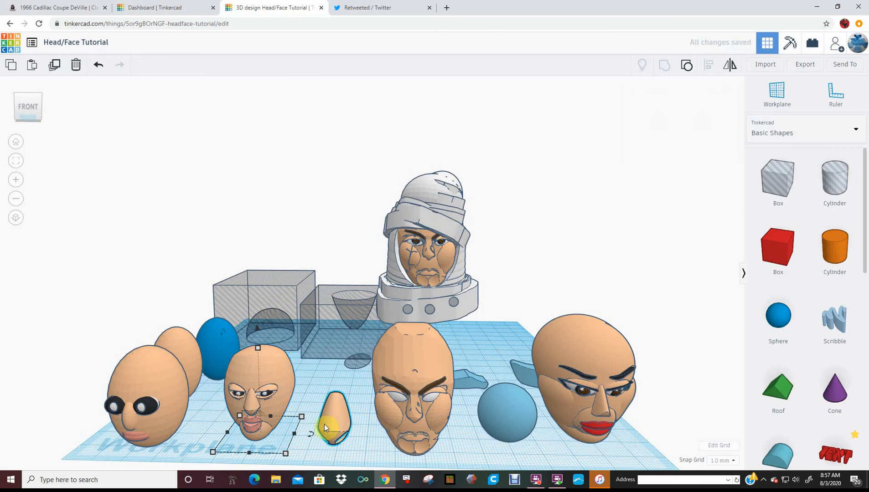
pyautogui.moveTo(324, 424); pyautogui.dragTo(336, 426, button='right')
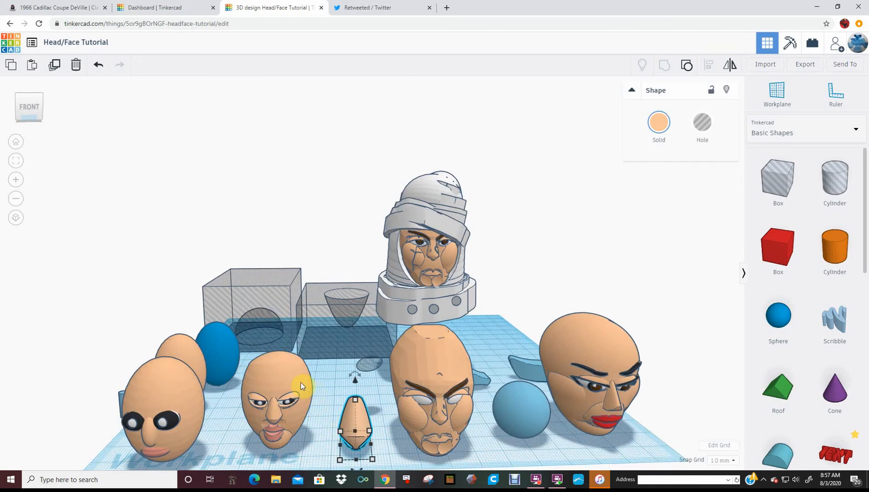
pyautogui.click(301, 382)
pyautogui.doubleClick(350, 413)
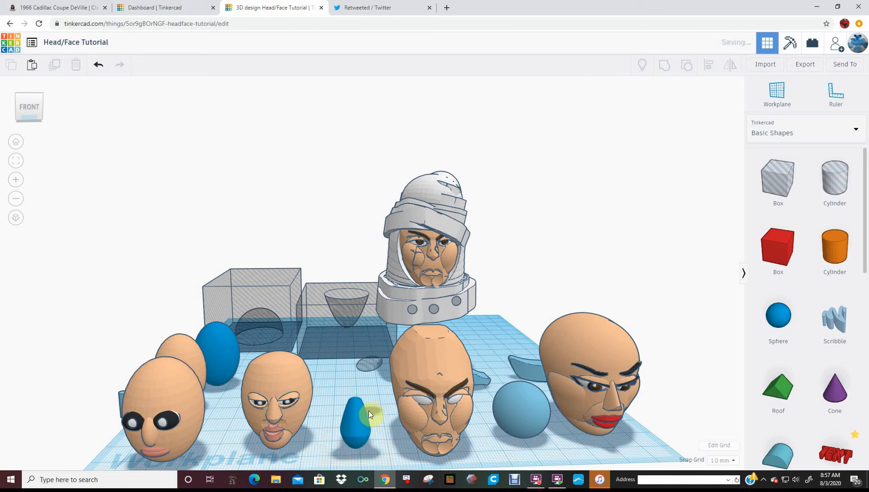
pyautogui.click(358, 415)
pyautogui.click(357, 415)
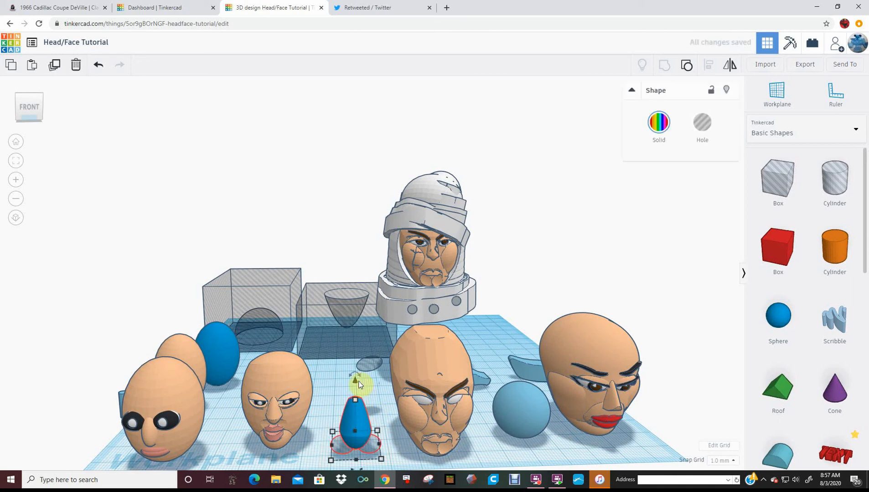
pyautogui.moveTo(356, 378); pyautogui.dragTo(353, 122)
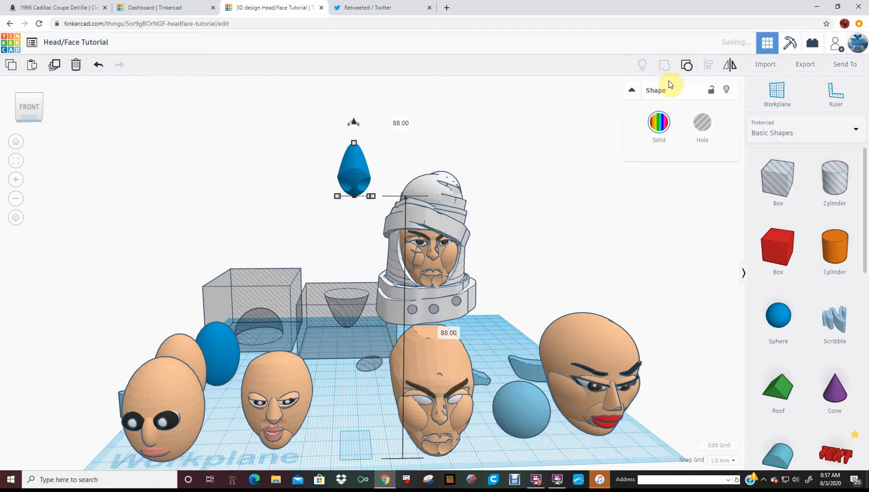
# Step: Ungroup the raised nose and its blue body down to the sphere and the hole shapes that carve it
pyautogui.moveTo(418, 149); pyautogui.dragTo(270, 212, button='right')
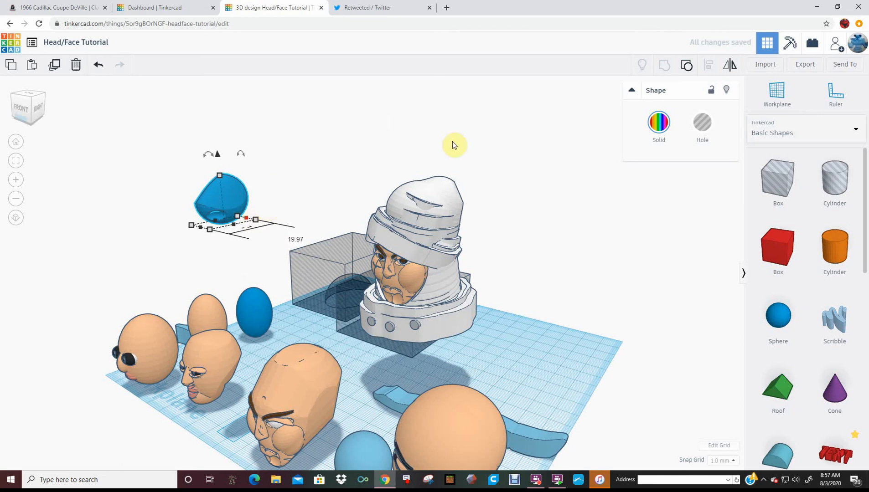
pyautogui.click(157, 349)
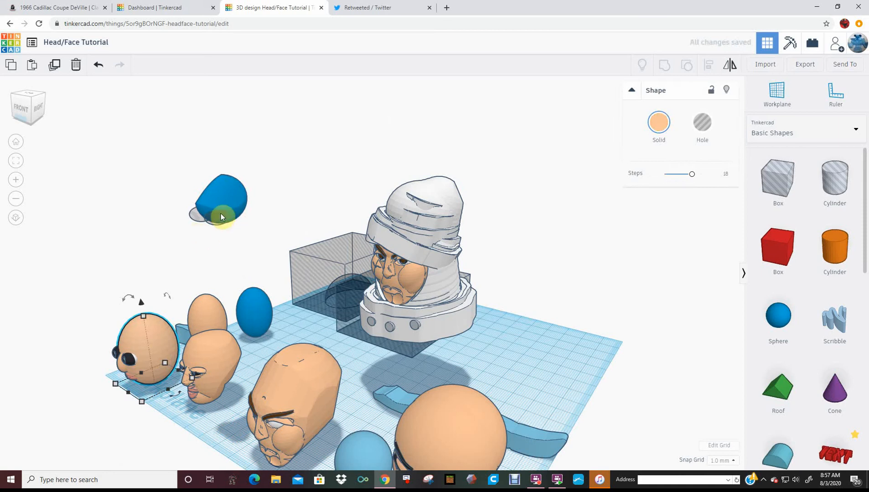
pyautogui.click(227, 201)
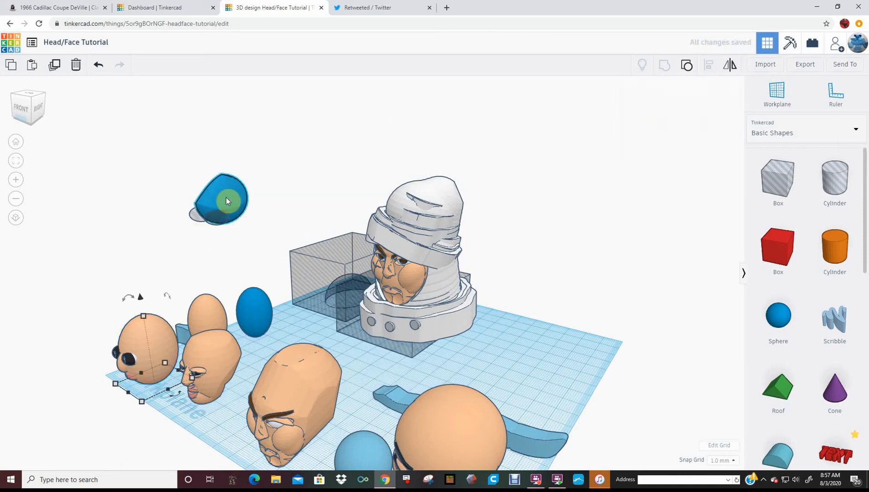
pyautogui.click(687, 68)
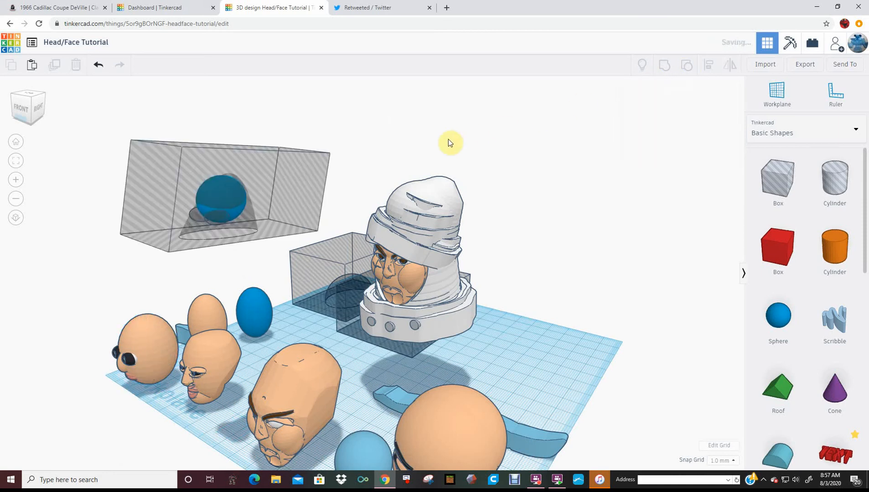
# Step: Move the example hole box with the rounded cone 24 mm and 29 mm out from behind the bandaged bust
pyautogui.moveTo(429, 146); pyautogui.dragTo(447, 265, button='right')
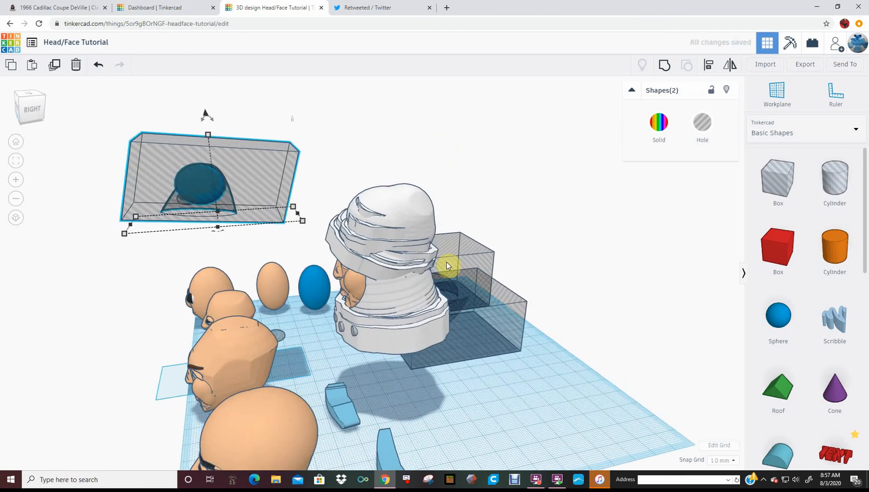
pyautogui.click(531, 337)
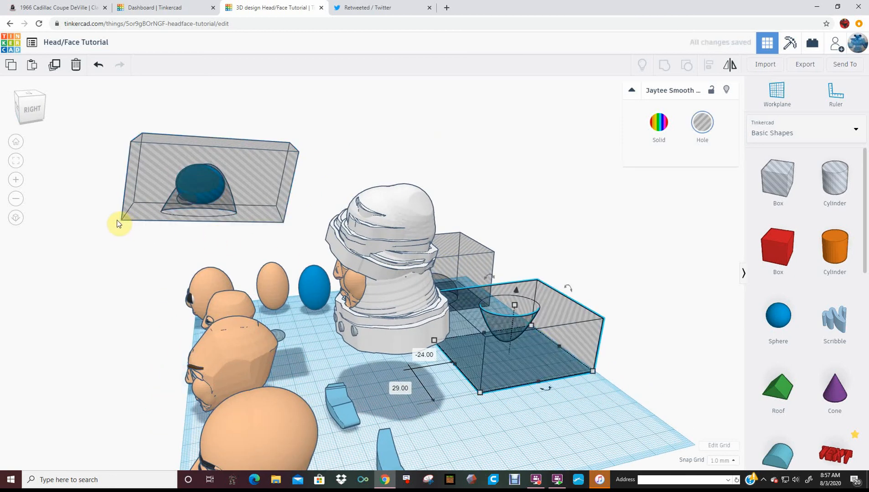
# Step: Select the floating sphere with its surrounding hole shapes and regroup them with the nostril holes into the carved nose
pyautogui.moveTo(96, 219); pyautogui.dragTo(220, 164)
pyautogui.moveTo(122, 247); pyautogui.dragTo(323, 166, button='right')
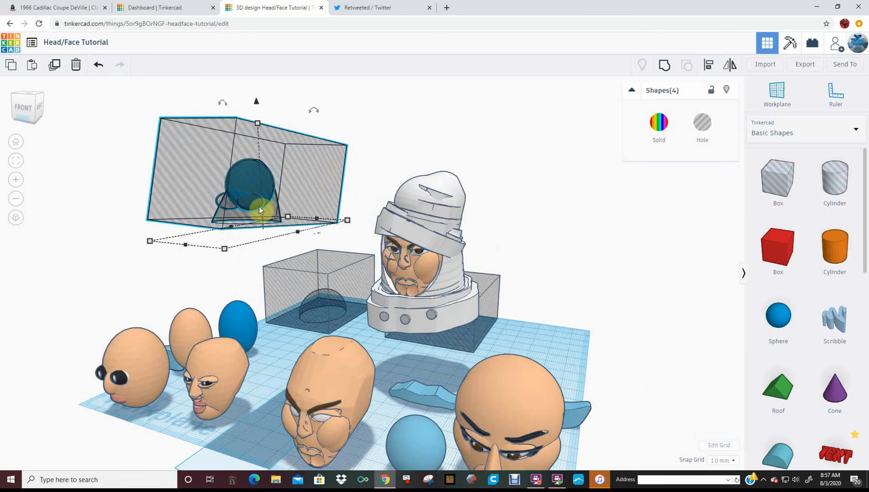
pyautogui.hotkey('ctrl', 'g')
pyautogui.moveTo(371, 170); pyautogui.dragTo(92, 220, button='right')
pyautogui.moveTo(82, 233); pyautogui.dragTo(280, 182)
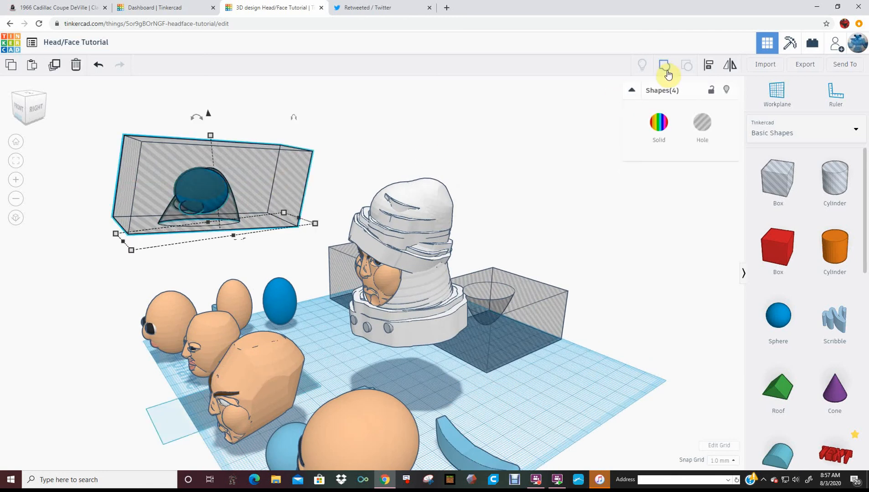
pyautogui.click(502, 132)
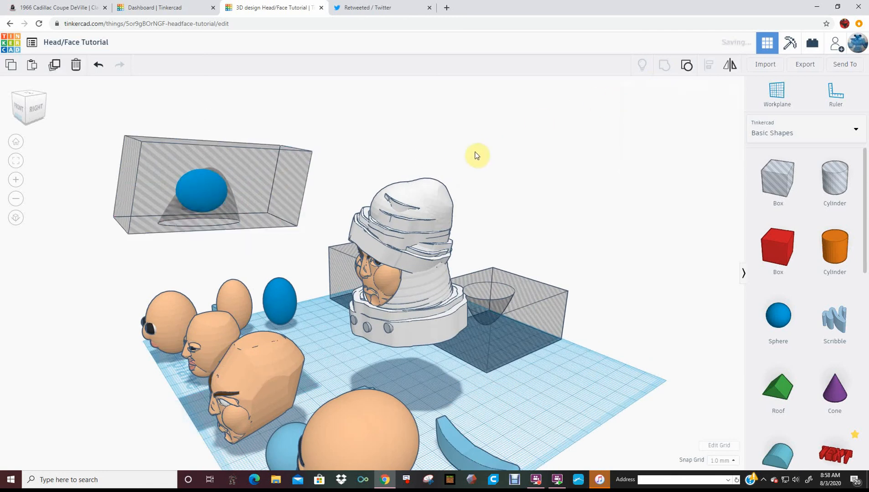
pyautogui.moveTo(305, 290); pyautogui.dragTo(408, 299, button='right')
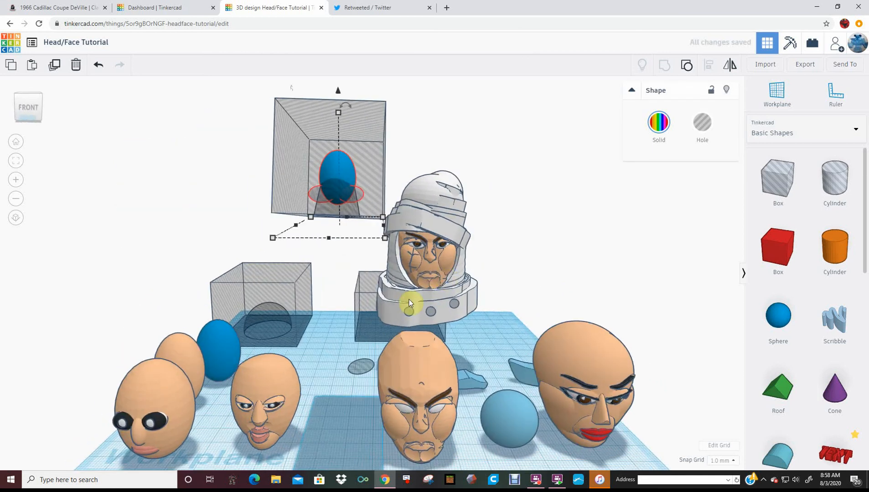
pyautogui.hotkey('ctrl', 'g')
# Step: Recolour the regrouped nose to the heads' skin tone and drop it onto the workplane
pyautogui.click(137, 434)
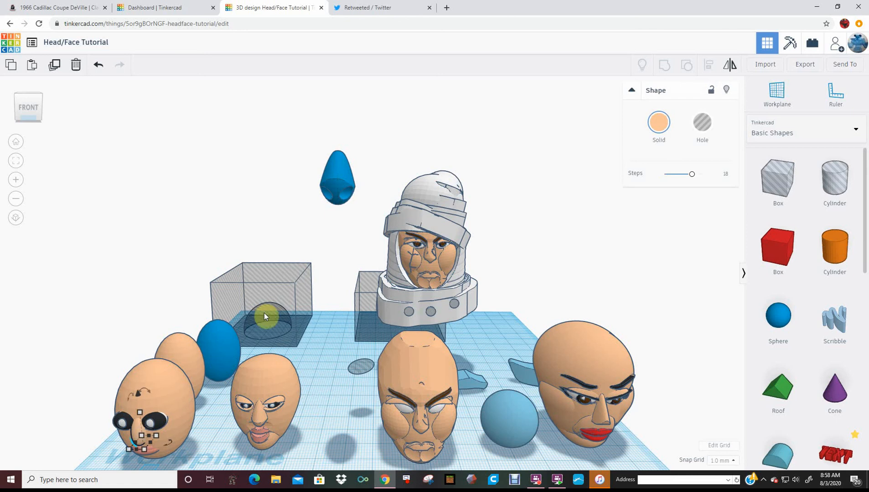
pyautogui.click(340, 183)
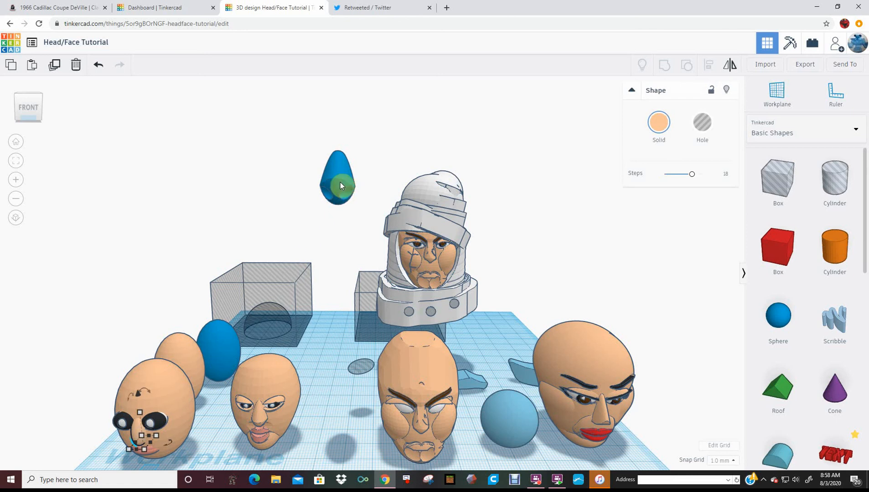
pyautogui.click(659, 123)
pyautogui.click(666, 197)
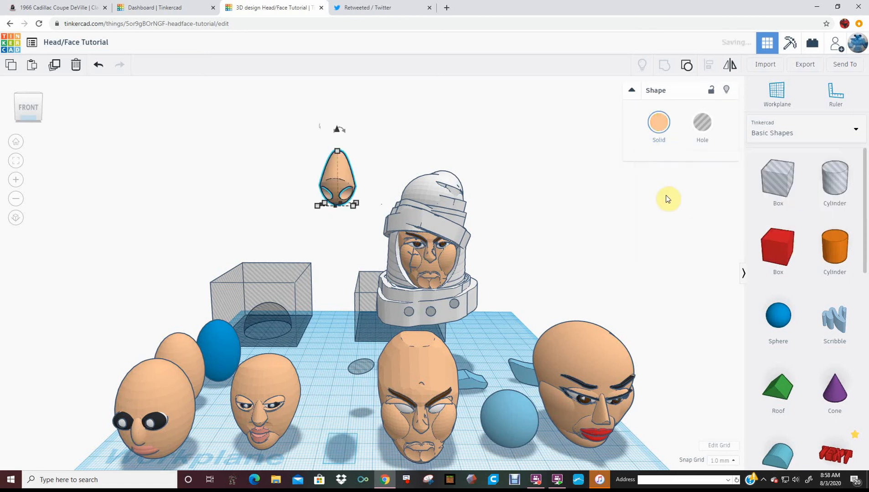
pyautogui.press('d')
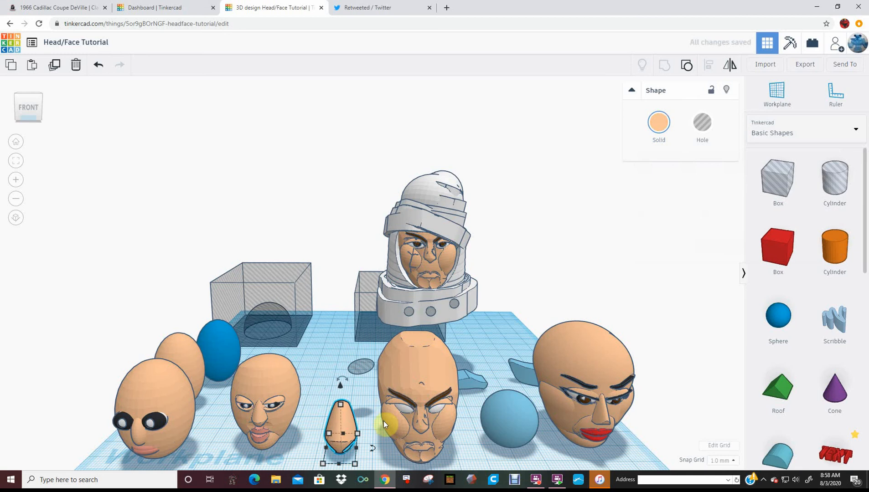
# Step: Reposition the nose on the workplane so it stands clear beside the small carved face
pyautogui.moveTo(342, 420); pyautogui.dragTo(307, 383)
pyautogui.moveTo(358, 383); pyautogui.dragTo(409, 329, button='right')
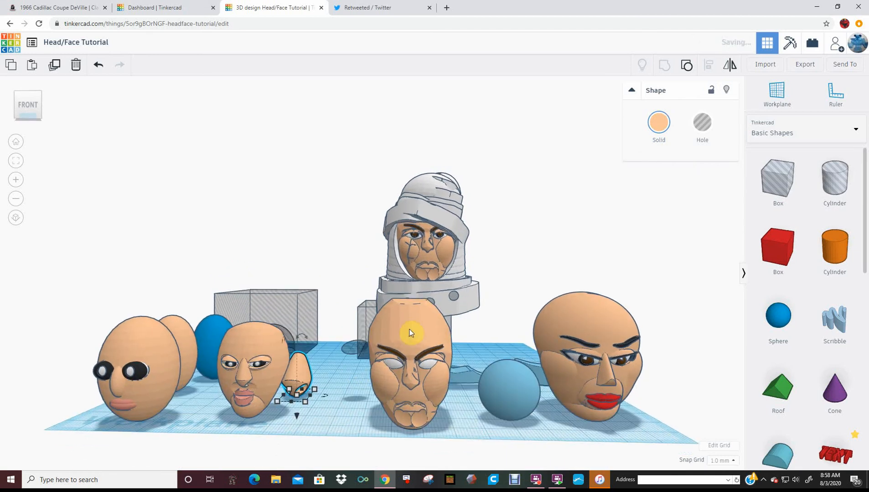
pyautogui.click(147, 355)
pyautogui.moveTo(169, 356); pyautogui.dragTo(256, 359, button='right')
pyautogui.click(276, 362)
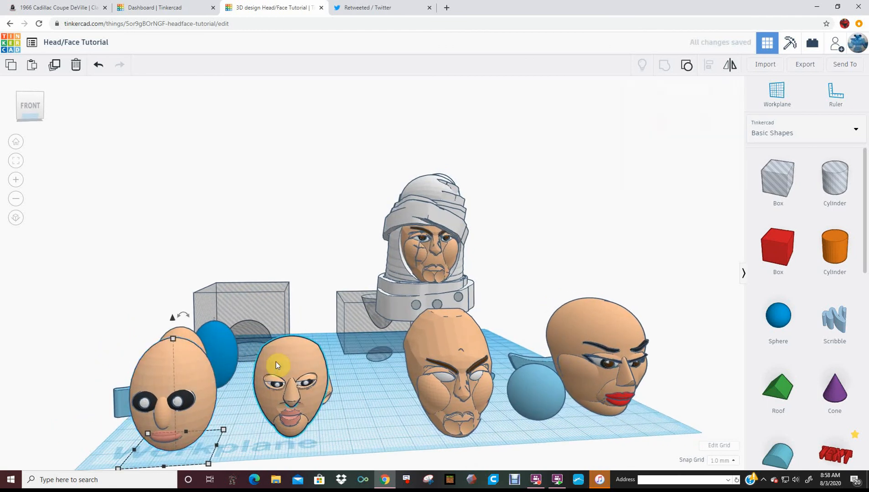
pyautogui.moveTo(345, 412); pyautogui.dragTo(319, 415, button='right')
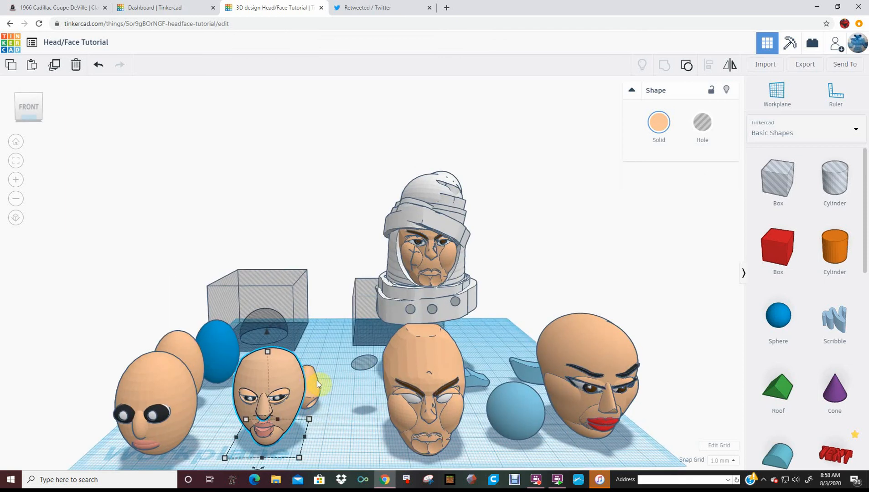
pyautogui.moveTo(316, 381); pyautogui.dragTo(323, 406)
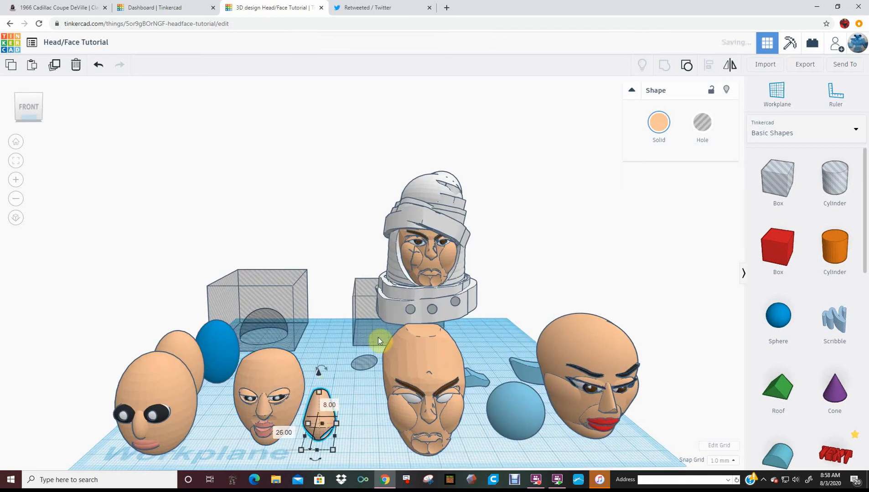
# Step: Add a Sphere to the workplane behind the nose, between the small face and the angular head
pyautogui.click(334, 375)
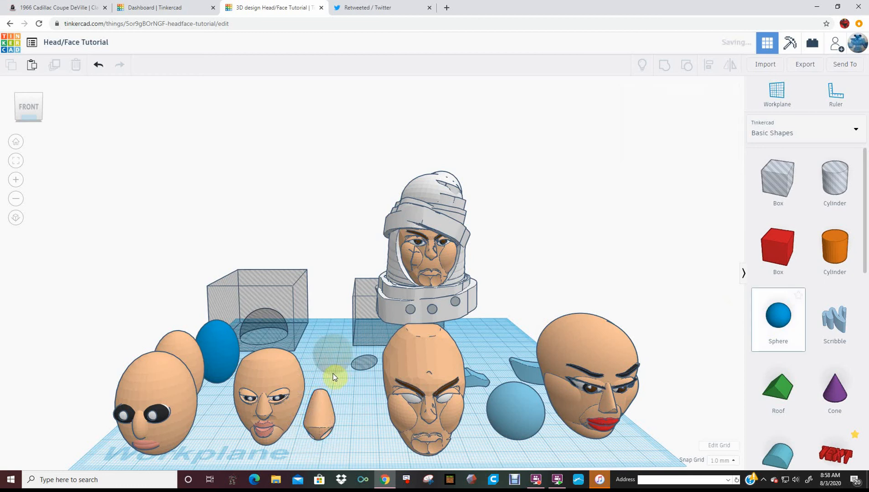
pyautogui.click(332, 373)
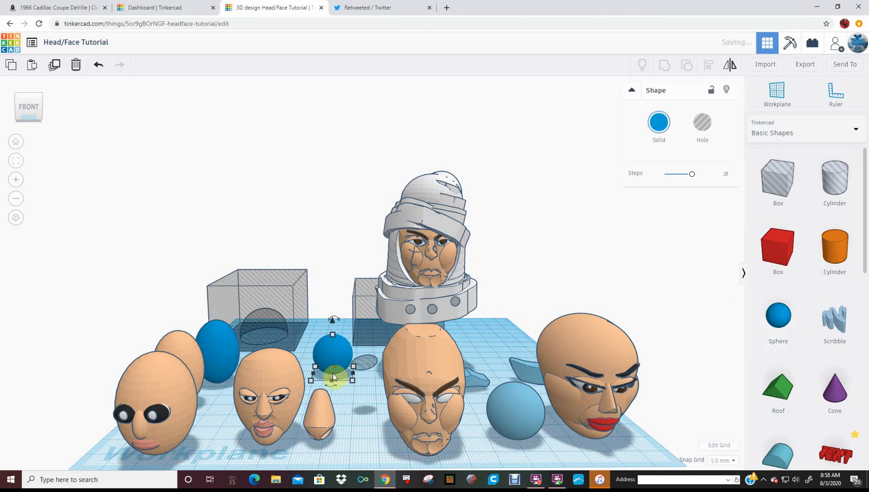
pyautogui.click(14, 163)
pyautogui.moveTo(401, 319); pyautogui.dragTo(325, 319, button='right')
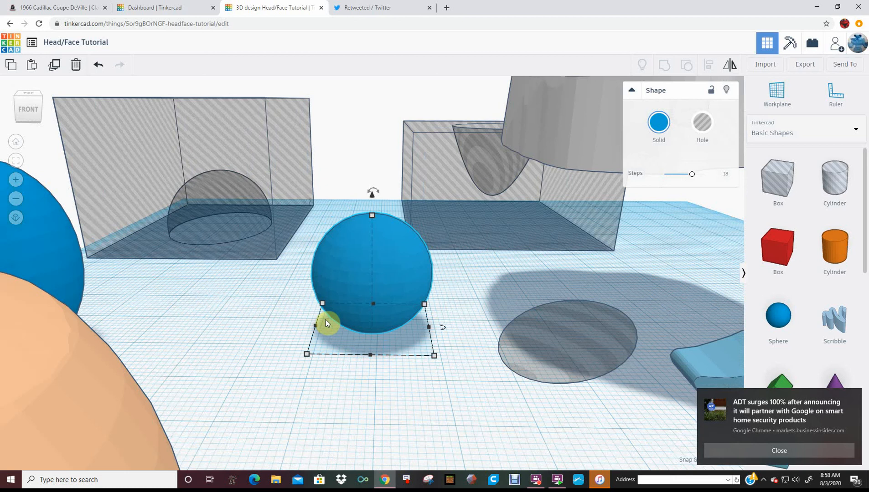
pyautogui.scroll(-5, 326, 320)
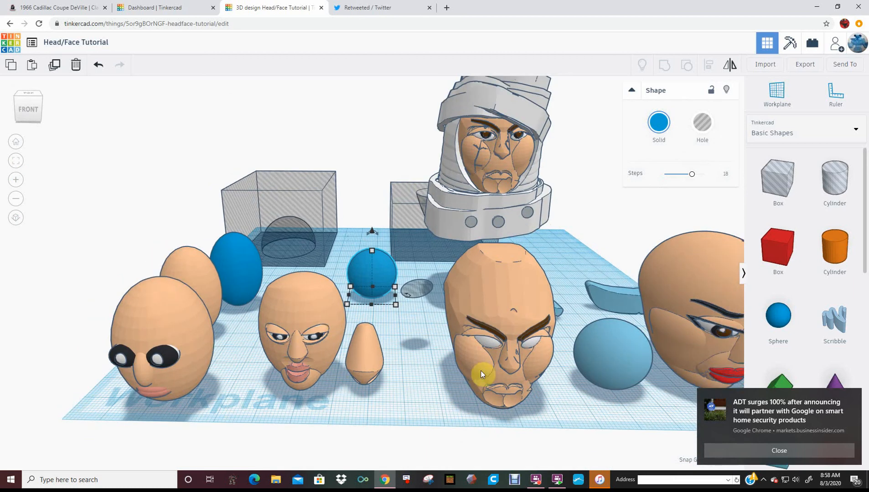
# Step: Bring the new sphere forward to stand between the nose and the angular head
pyautogui.click(480, 375)
pyautogui.moveTo(592, 415); pyautogui.dragTo(579, 398, button='right')
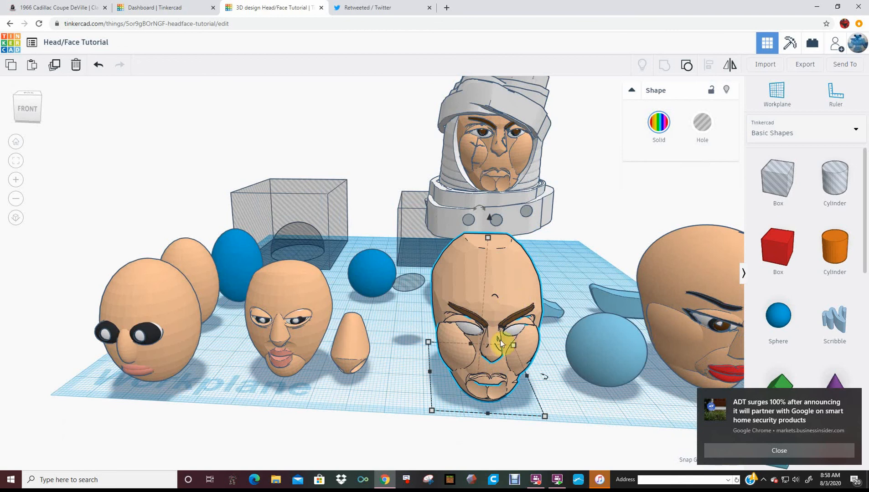
pyautogui.scroll(-3, 498, 397)
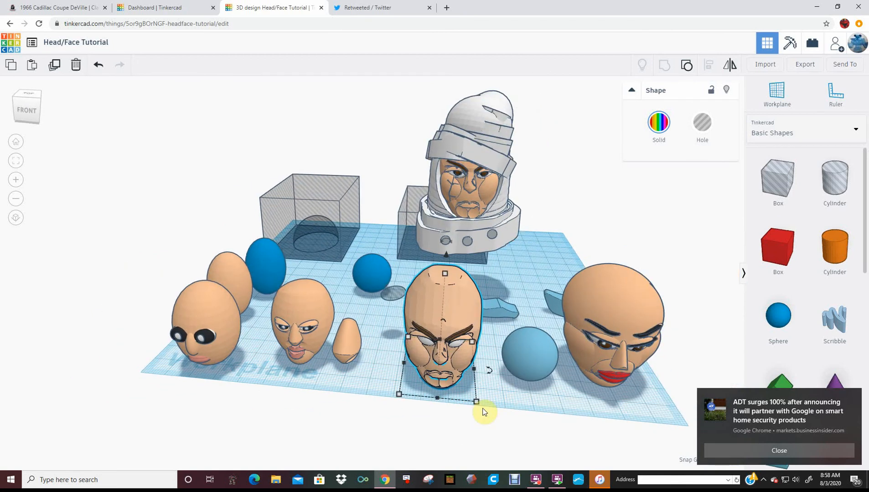
pyautogui.scroll(2, 485, 403)
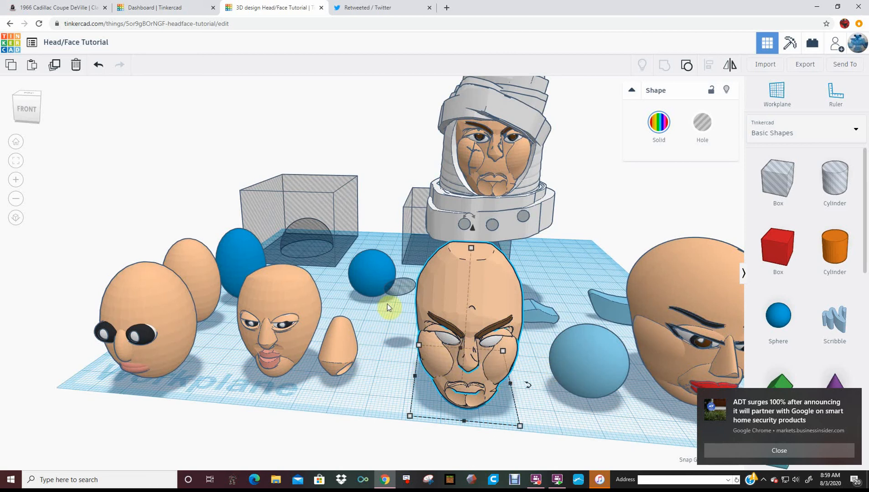
pyautogui.moveTo(374, 287); pyautogui.dragTo(374, 399)
pyautogui.moveTo(376, 396); pyautogui.dragTo(380, 391, button='right')
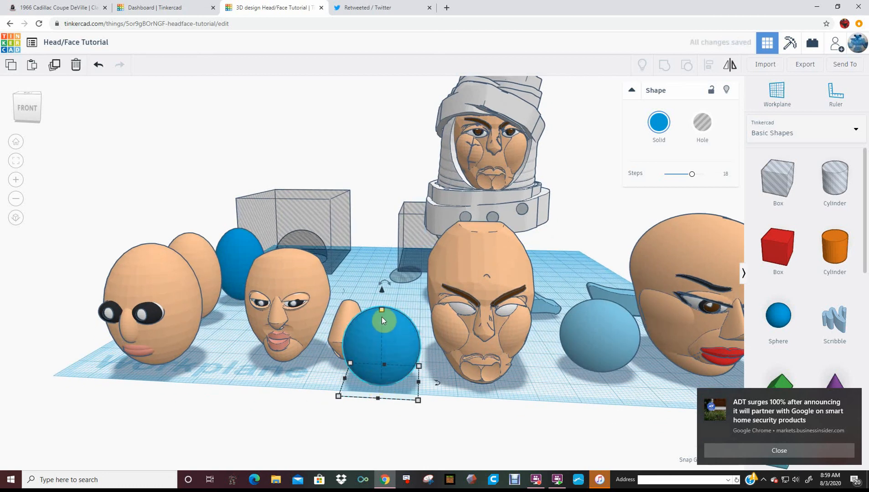
# Step: Stretch the new sphere to a height of 21 mm and build up overlapping, progressively taller and narrower duplicates of it
pyautogui.moveTo(384, 311)
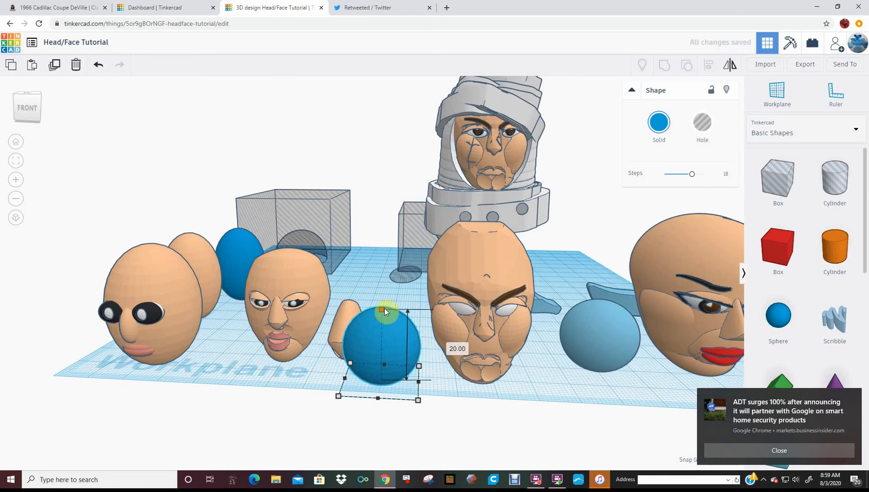
pyautogui.moveTo(385, 308); pyautogui.dragTo(384, 304)
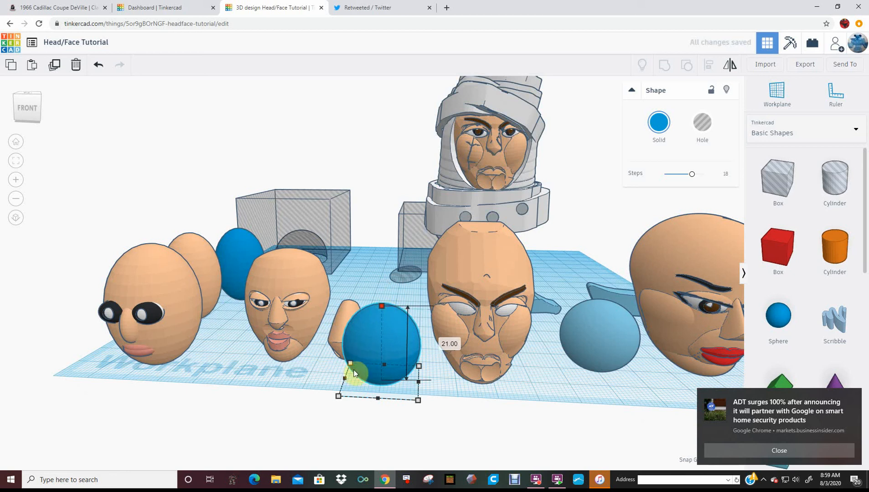
pyautogui.moveTo(347, 379)
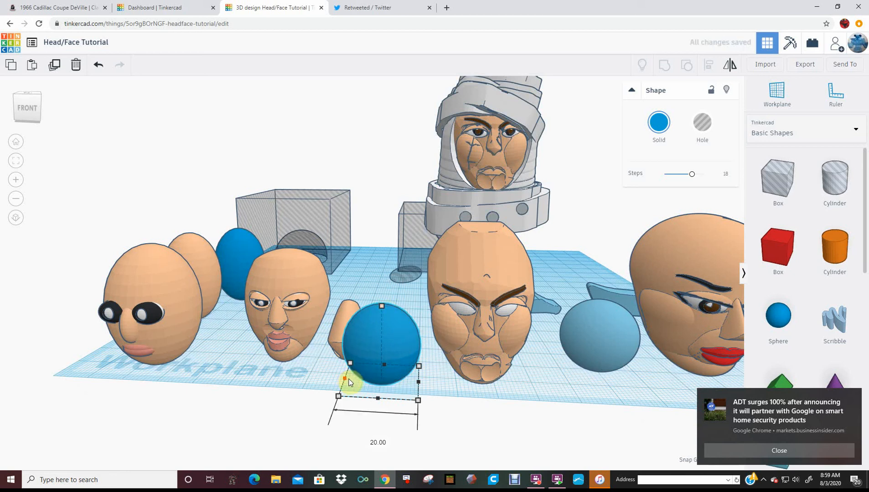
pyautogui.moveTo(347, 381); pyautogui.dragTo(341, 376)
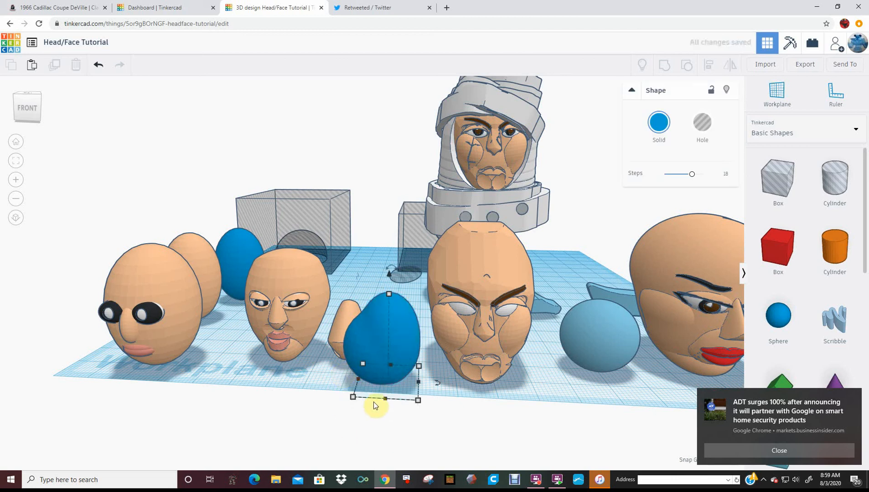
# Step: Group the five overlapping blue shapes into one and narrow the result to a width of 13 mm
pyautogui.moveTo(373, 399); pyautogui.dragTo(409, 360)
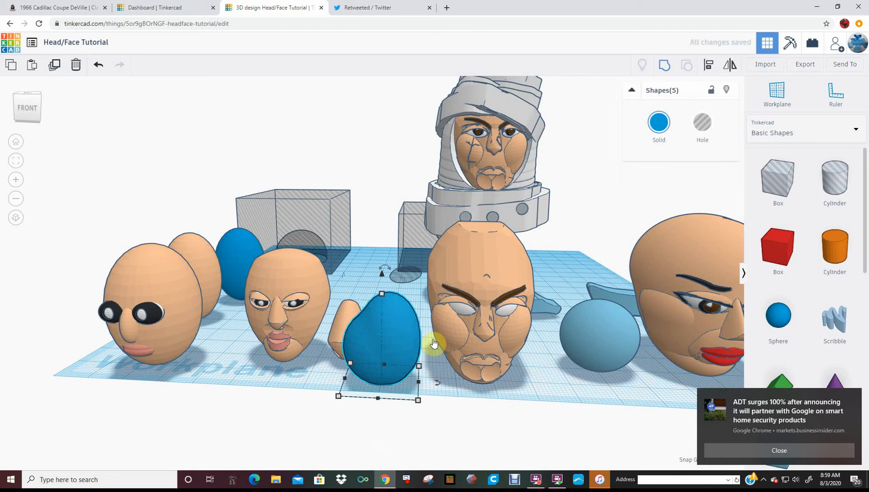
pyautogui.hotkey('ctrl', 'g')
pyautogui.moveTo(345, 379); pyautogui.dragTo(367, 379)
pyautogui.moveTo(344, 381); pyautogui.dragTo(369, 386)
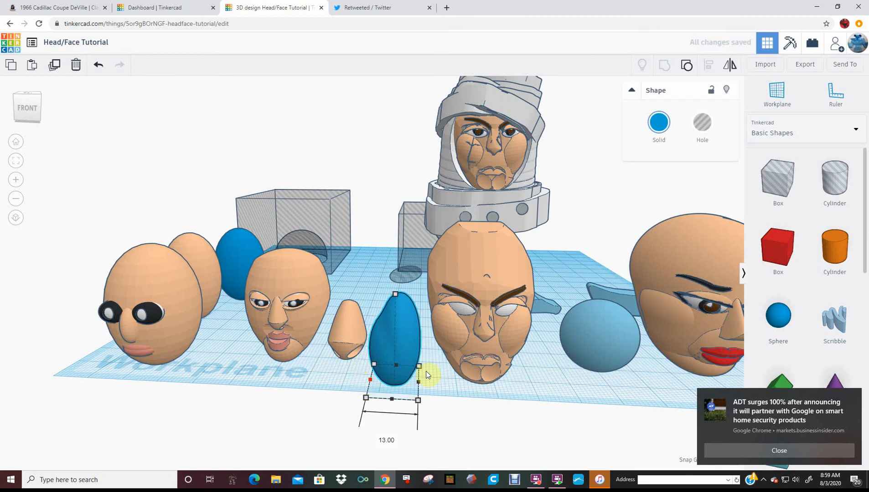
# Step: Recolour the narrowed blue shape between the nose and the angular head to the heads' light peach skin tone
pyautogui.moveTo(425, 371); pyautogui.dragTo(570, 248, button='right')
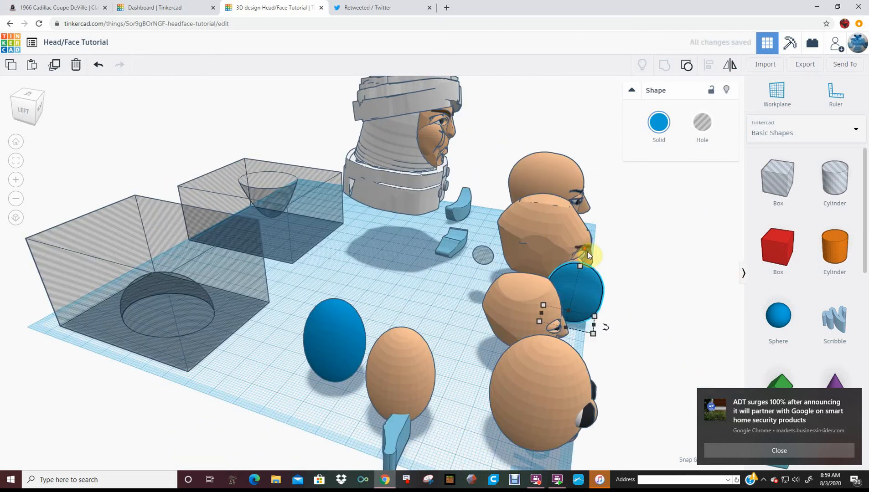
pyautogui.moveTo(533, 261); pyautogui.dragTo(439, 301, button='right')
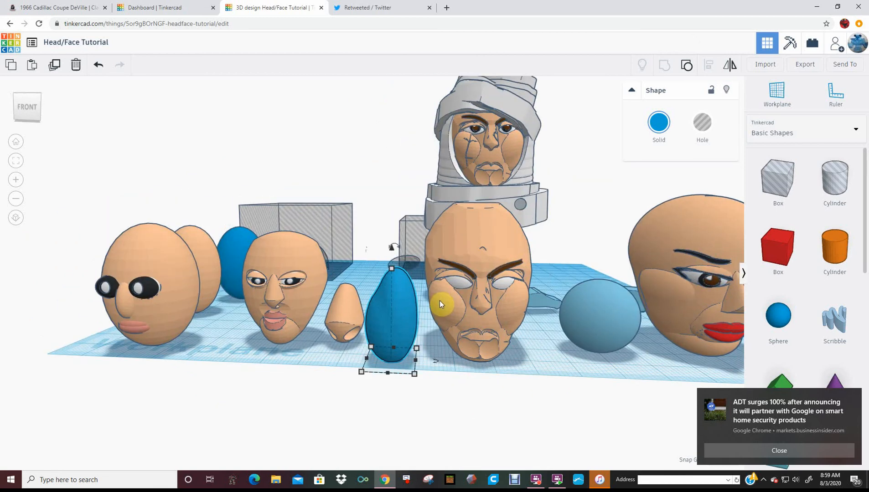
pyautogui.click(440, 301)
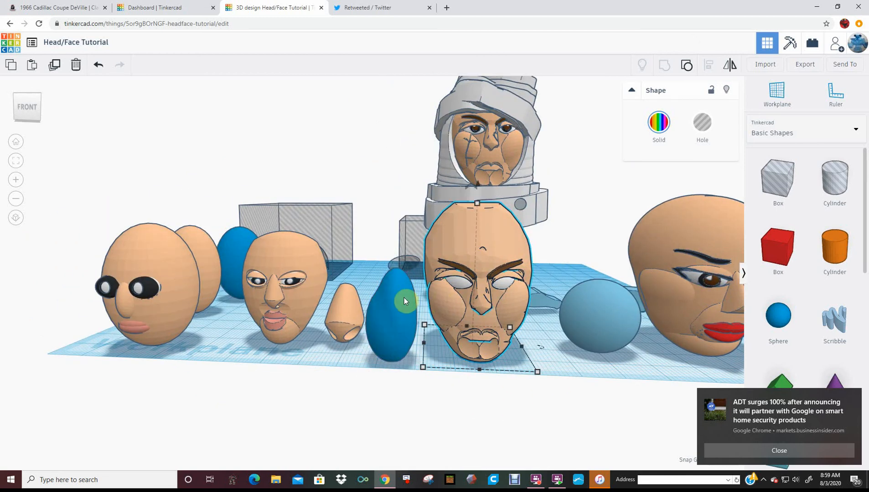
pyautogui.click(290, 301)
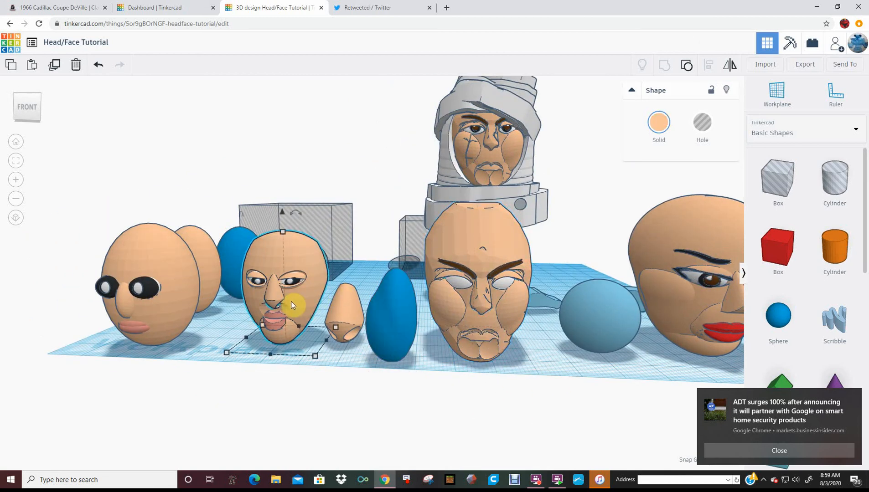
pyautogui.click(390, 338)
pyautogui.click(659, 125)
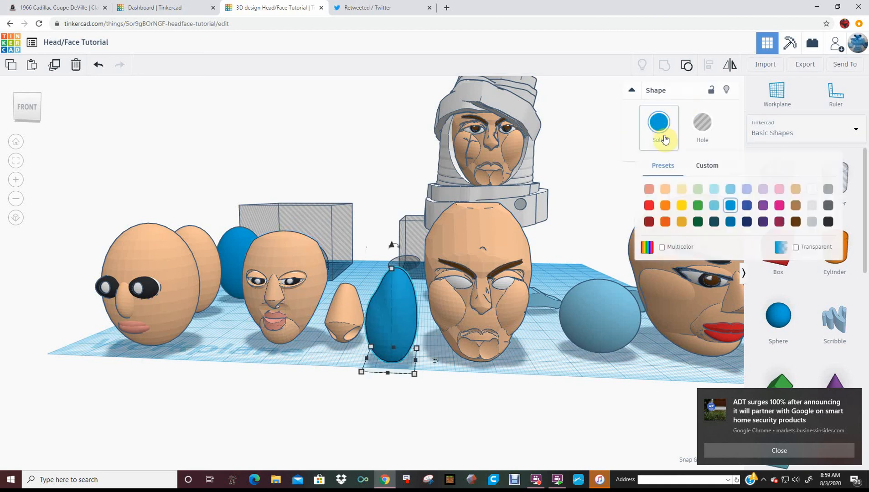
pyautogui.click(665, 189)
pyautogui.moveTo(433, 296); pyautogui.dragTo(457, 302, button='right')
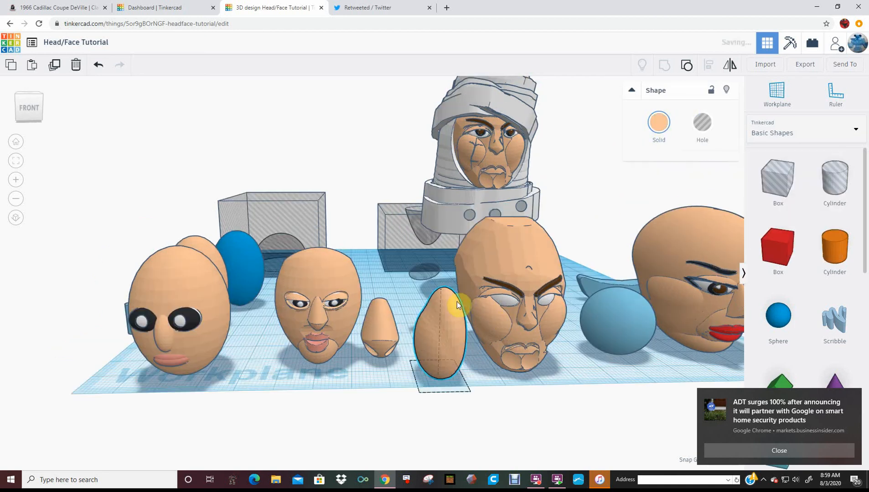
# Step: Ungroup the angular head into its component shapes and regroup them in multicolor
pyautogui.click(504, 286)
pyautogui.moveTo(579, 358); pyautogui.dragTo(545, 355, button='right')
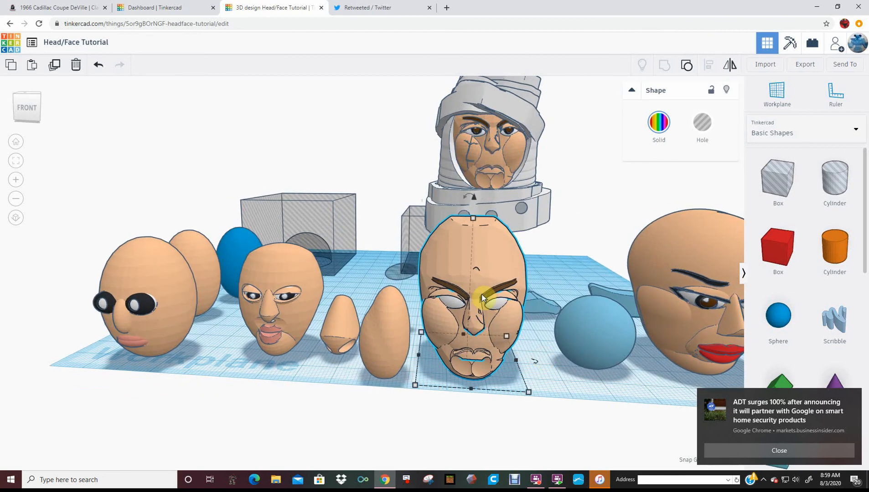
pyautogui.click(333, 319)
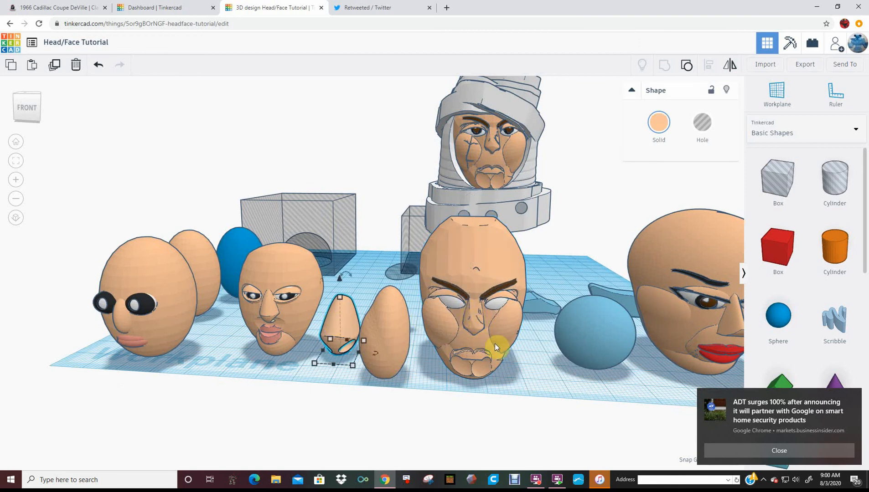
pyautogui.moveTo(518, 369); pyautogui.dragTo(485, 364, button='right')
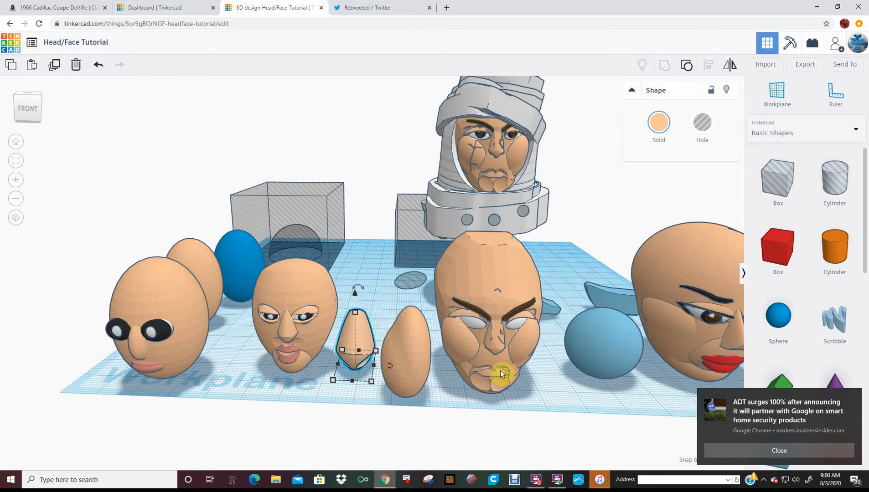
pyautogui.click(508, 288)
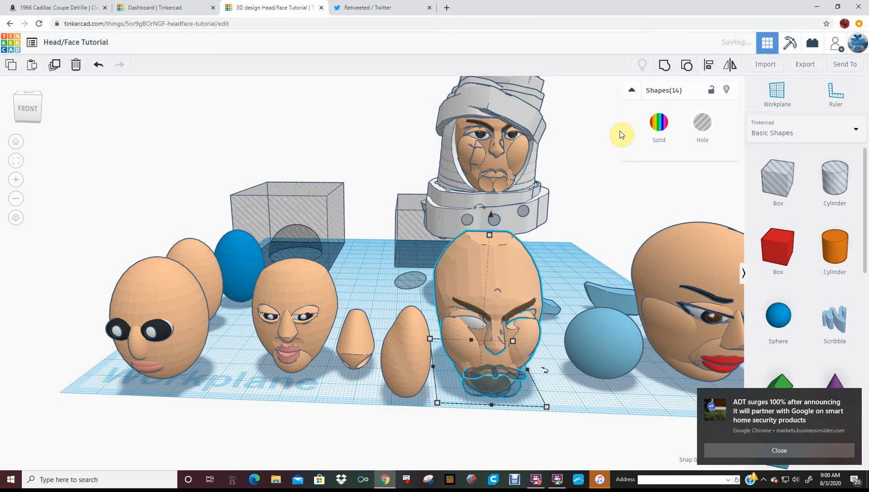
pyautogui.moveTo(565, 400); pyautogui.dragTo(525, 382, button='right')
pyautogui.moveTo(437, 393)
pyautogui.mouseDown(button='right')
pyautogui.moveTo(446, 398)
pyautogui.moveTo(431, 393)
pyautogui.moveTo(407, 415)
pyautogui.moveTo(422, 415)
pyautogui.moveTo(425, 405)
pyautogui.mouseUp(button='right')
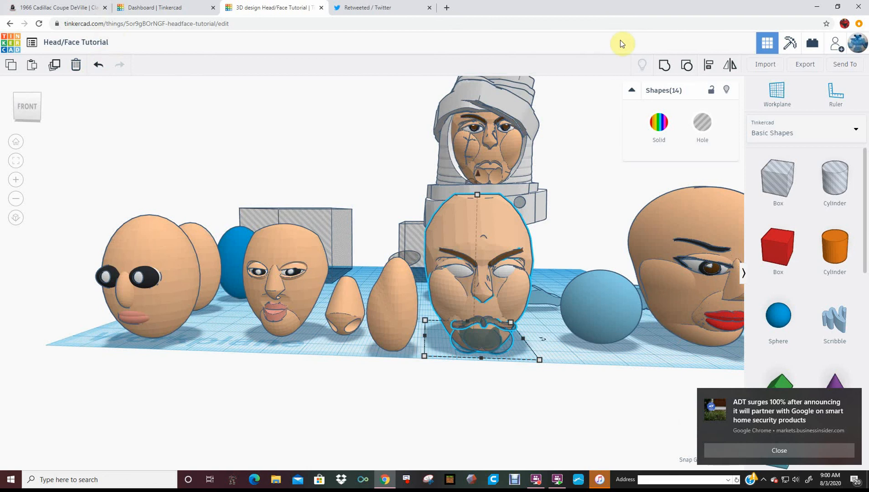
pyautogui.click(663, 66)
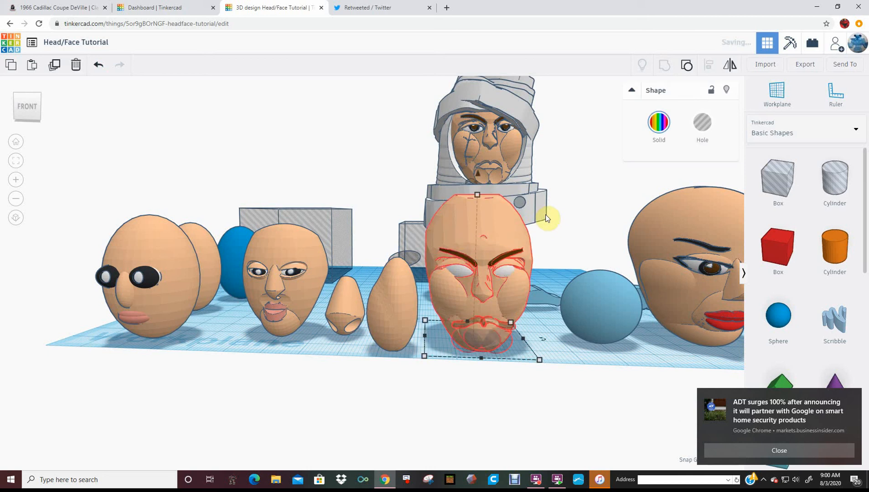
# Step: Examine the helmeted figure's face in comparison with the regrouped angular head
pyautogui.click(467, 125)
pyautogui.scroll(-2, 511, 155)
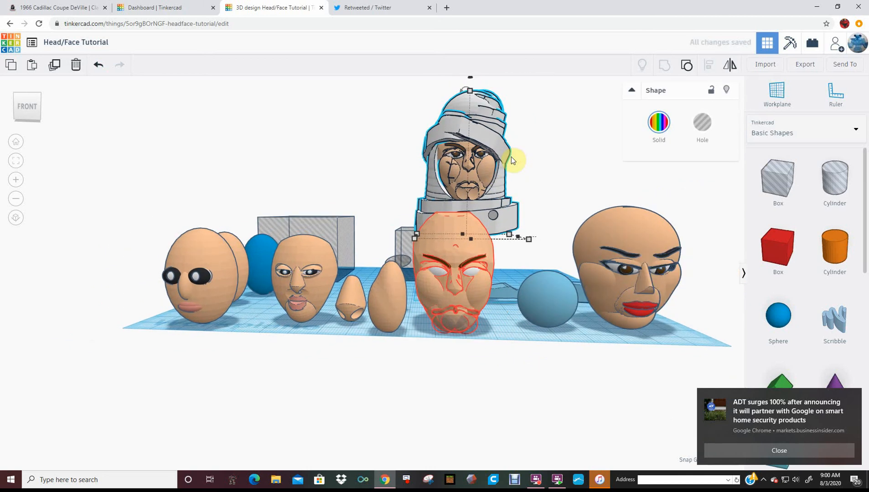
pyautogui.scroll(-2, 511, 156)
pyautogui.click(452, 260)
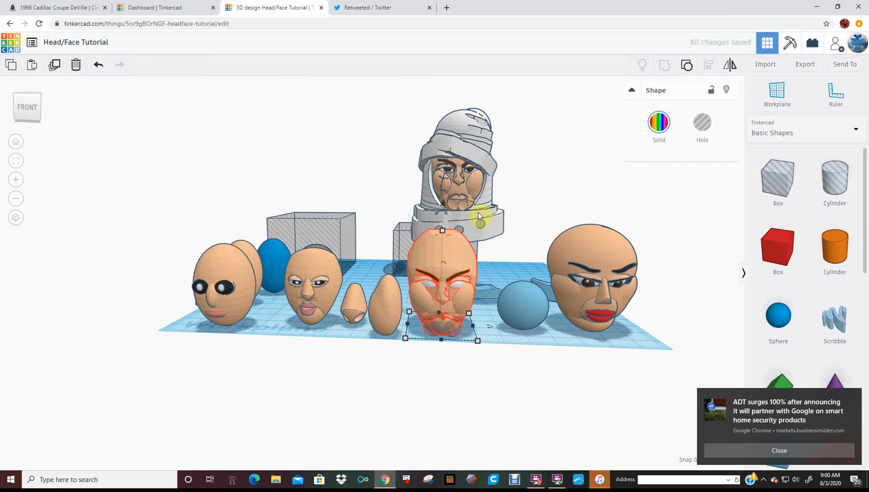
pyautogui.scroll(3, 520, 183)
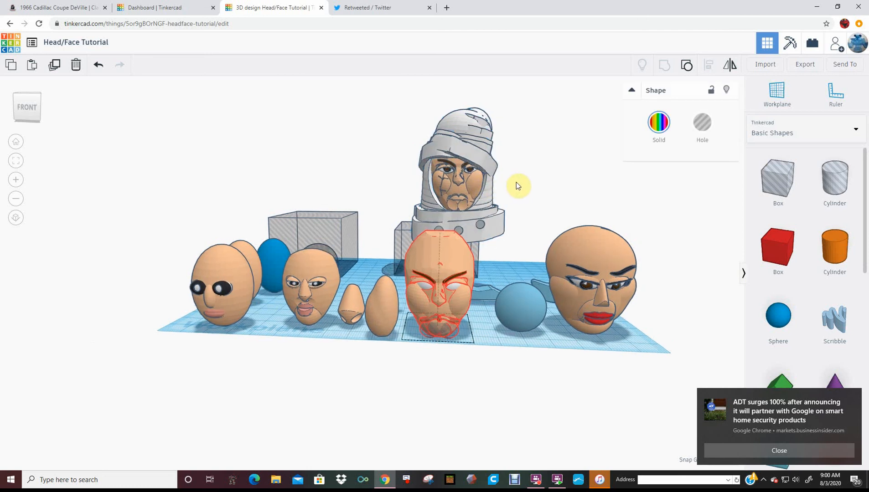
pyautogui.scroll(-2, 503, 186)
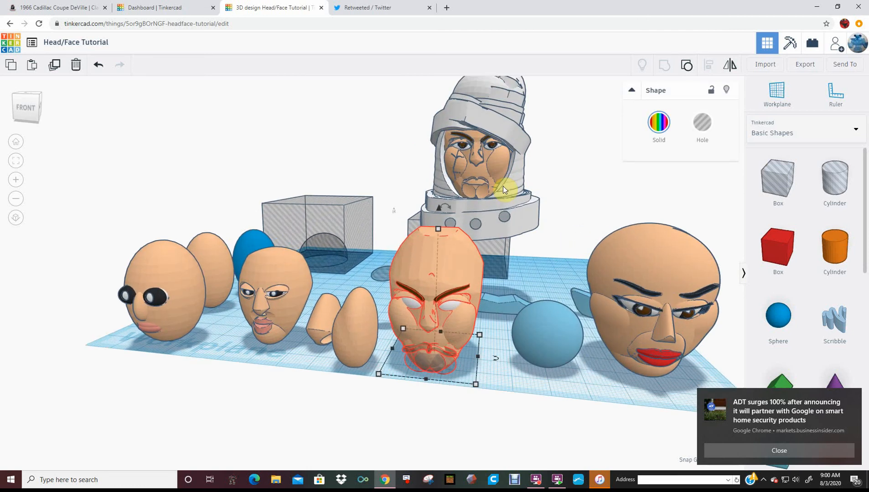
pyautogui.moveTo(506, 201)
pyautogui.mouseDown(button='right')
pyautogui.moveTo(519, 200)
pyautogui.moveTo(442, 201)
pyautogui.moveTo(490, 194)
pyautogui.moveTo(508, 203)
pyautogui.mouseUp(button='right')
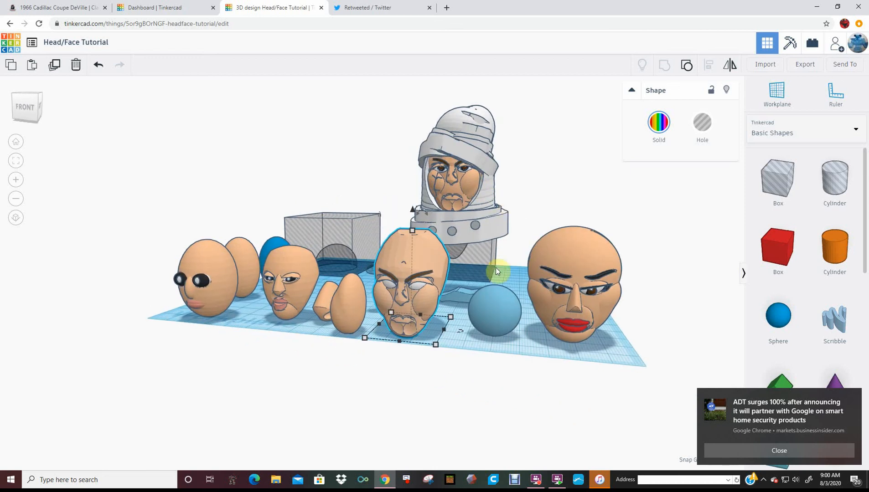
# Step: Shift the light-blue sphere a few millimetres on the workplane so it stands nearer the angular head
pyautogui.click(492, 295)
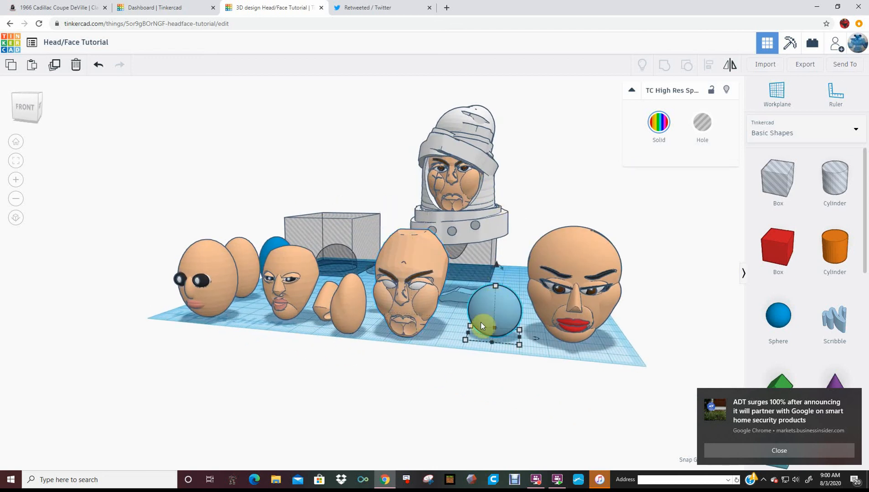
pyautogui.moveTo(480, 322); pyautogui.dragTo(506, 334, button='right')
pyautogui.moveTo(508, 336); pyautogui.dragTo(504, 334)
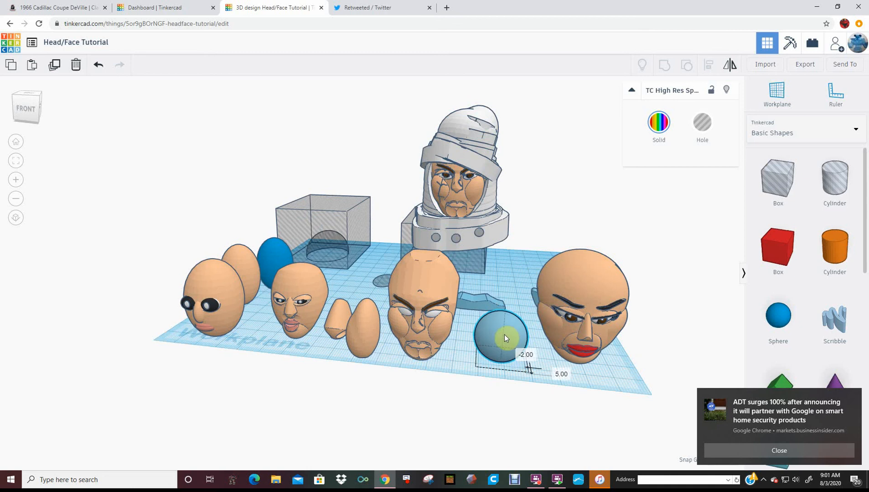
pyautogui.click(573, 277)
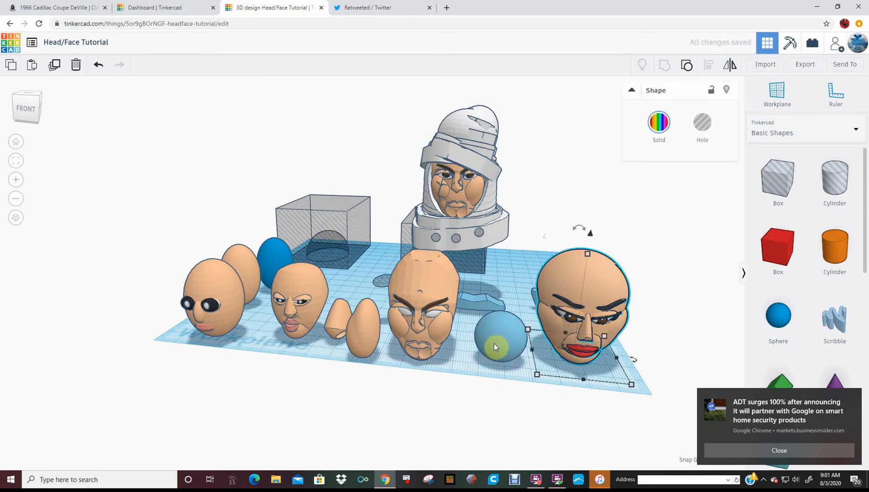
pyautogui.moveTo(493, 343)
pyautogui.mouseDown()
pyautogui.moveTo(467, 346)
pyautogui.moveTo(487, 341)
pyautogui.mouseUp()
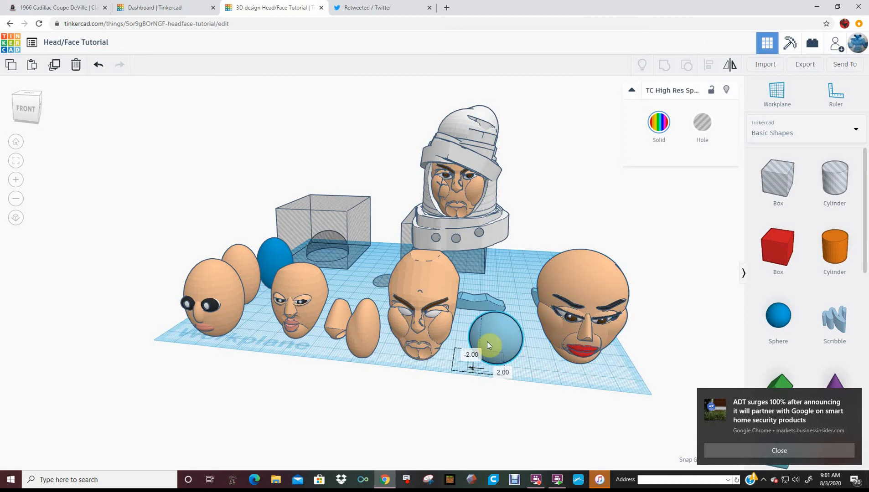
pyautogui.click(447, 328)
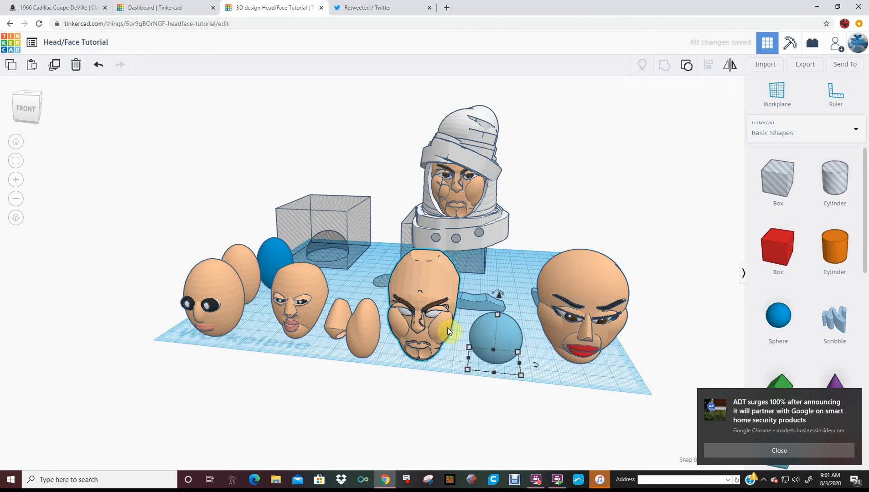
# Step: Recolour the light-blue high-resolution sphere to the light peach skin tone
pyautogui.click(481, 333)
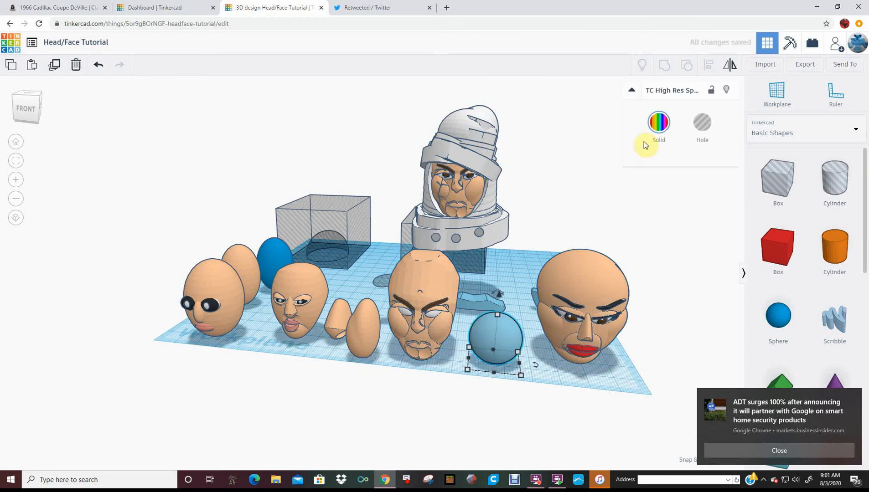
pyautogui.click(659, 122)
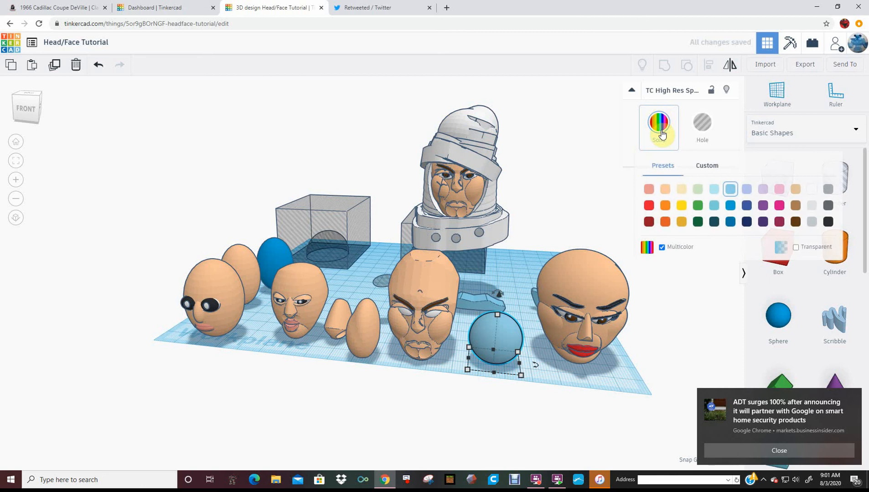
pyautogui.click(664, 188)
pyautogui.scroll(5, 535, 311)
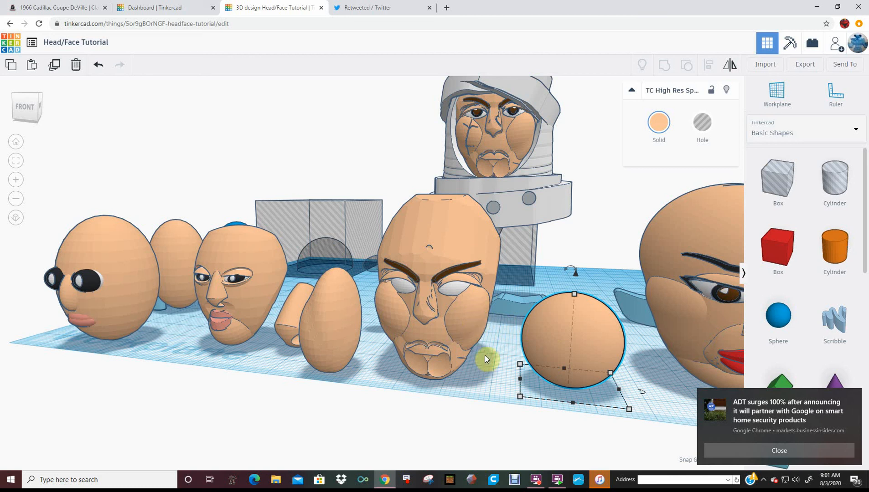
# Step: Move the red-lipped head about 6 mm along both workplane directions, closer to the peach sphere, and select the sphere
pyautogui.scroll(-5, 485, 353)
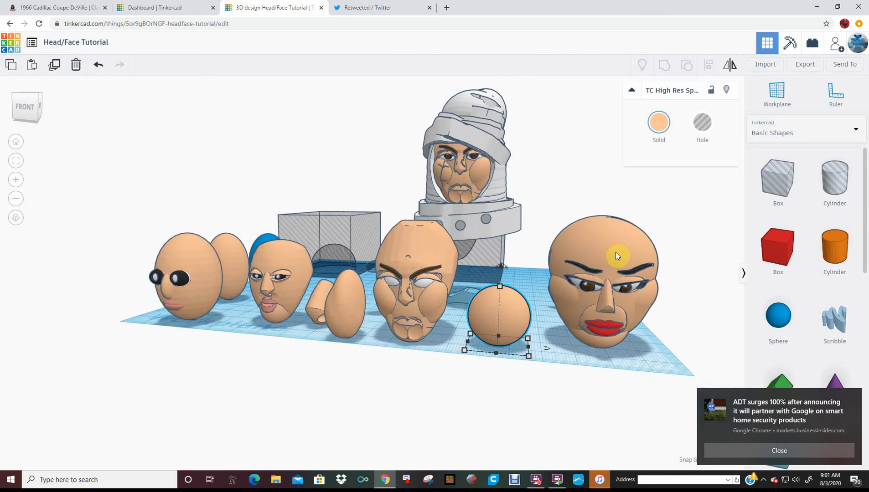
pyautogui.moveTo(615, 252); pyautogui.dragTo(587, 254)
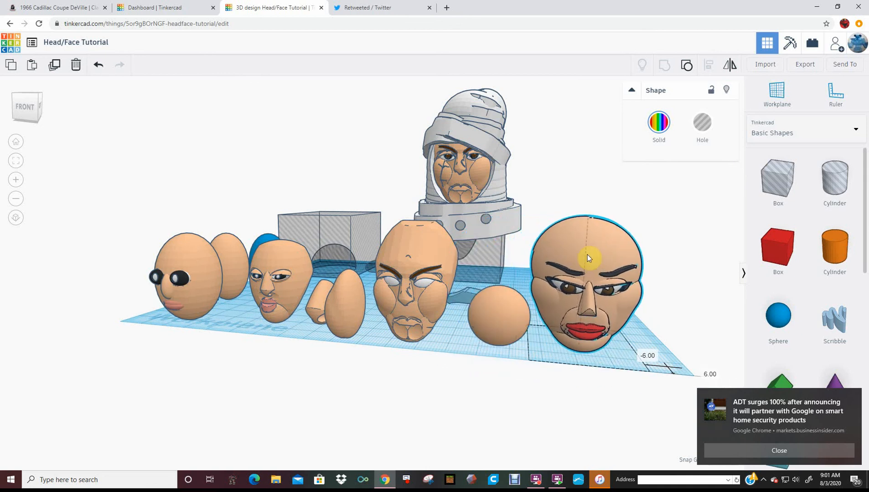
pyautogui.click(508, 325)
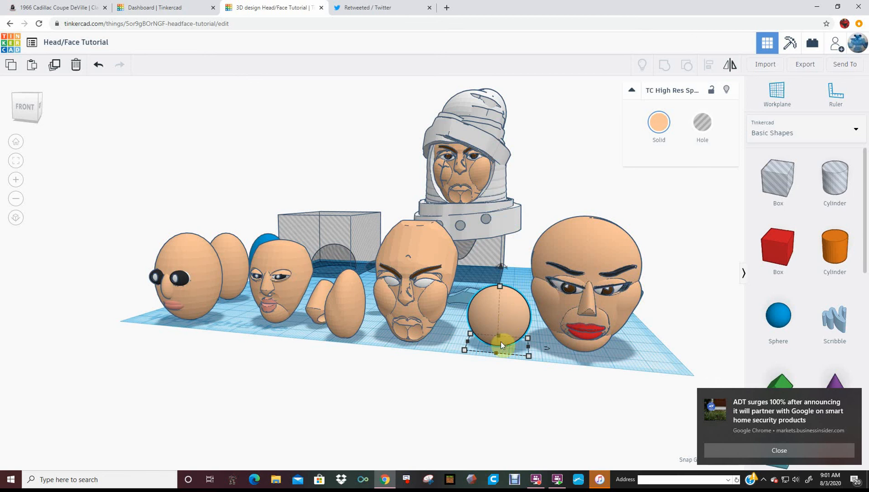
pyautogui.moveTo(498, 382)
pyautogui.mouseDown(button='right')
pyautogui.moveTo(567, 386)
pyautogui.moveTo(497, 394)
pyautogui.mouseUp(button='right')
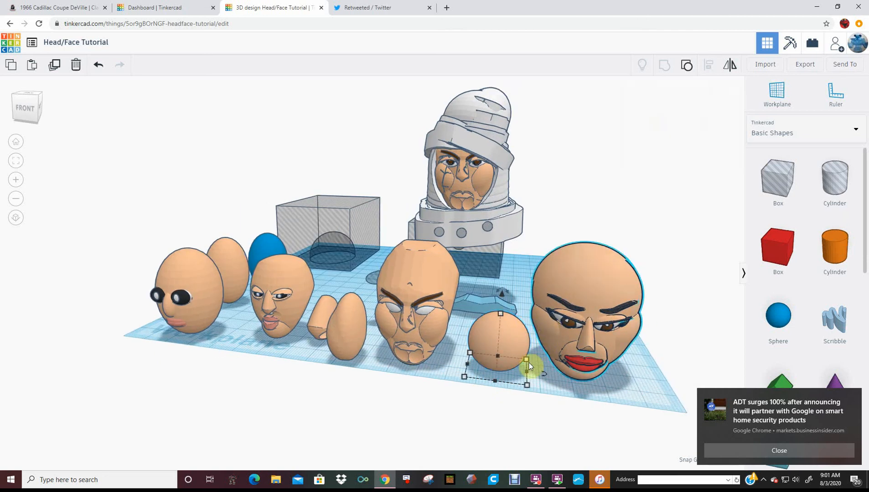
# Step: Narrow the red-lipped head to 33 mm wide and select the peach sphere beside it
pyautogui.click(541, 329)
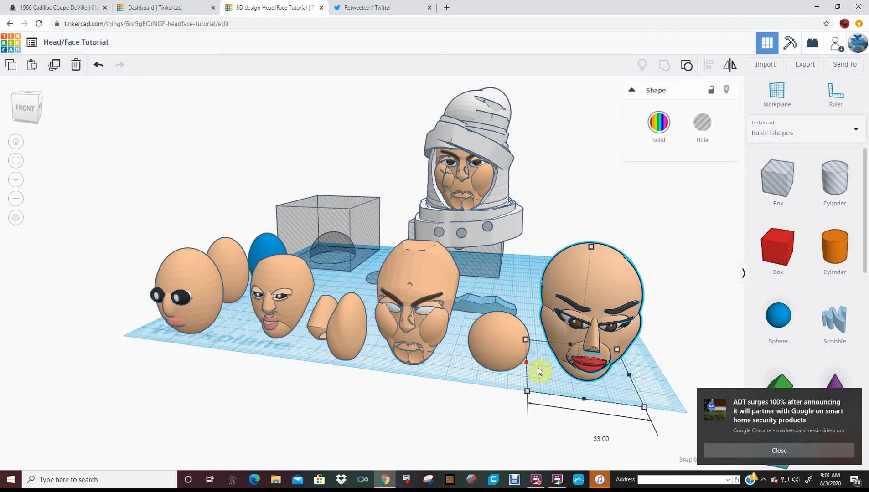
pyautogui.scroll(3, 549, 316)
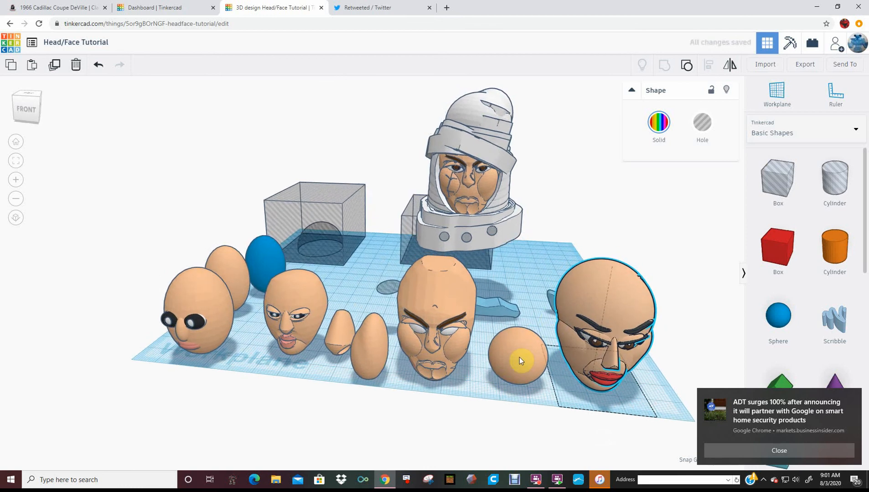
pyautogui.moveTo(519, 358)
pyautogui.mouseDown()
pyautogui.moveTo(526, 345)
pyautogui.moveTo(520, 353)
pyautogui.mouseUp()
# Step: Examine the red-lipped head's facial features in comparison with the plain peach sphere, the egg-shaped head with dark eyes and the other example heads
pyautogui.moveTo(513, 332); pyautogui.dragTo(568, 334, button='right')
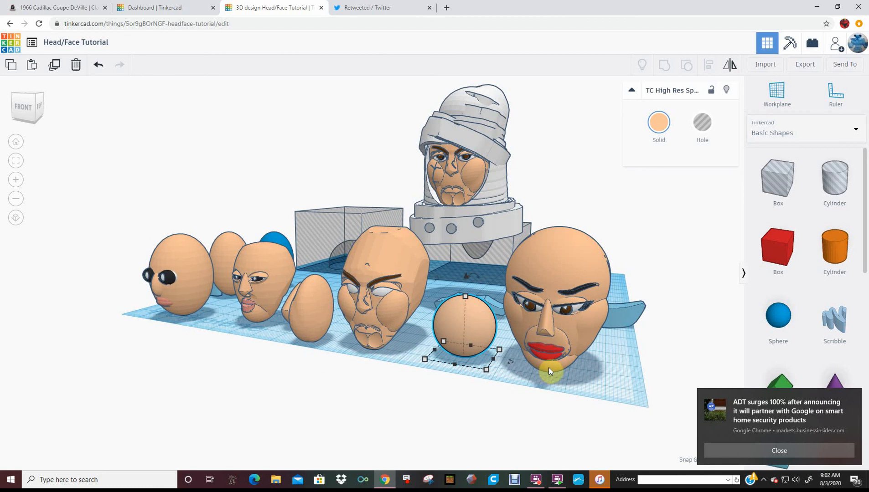
pyautogui.scroll(3, 549, 365)
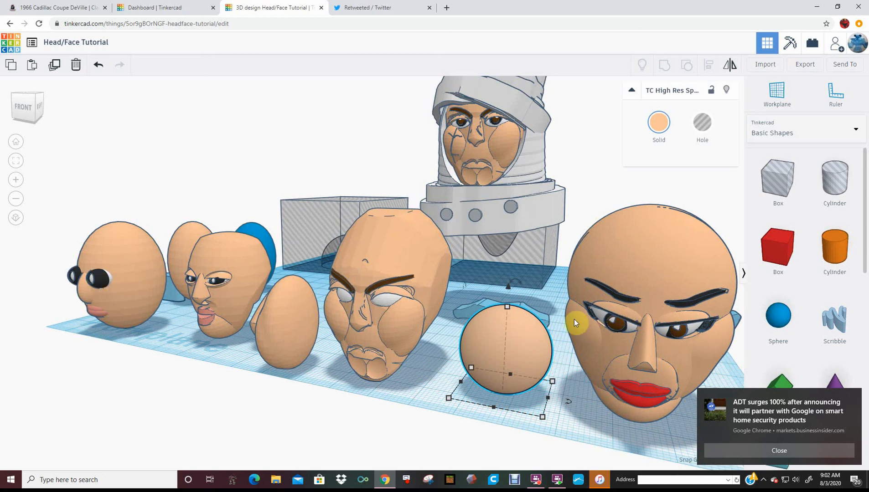
pyautogui.click(622, 328)
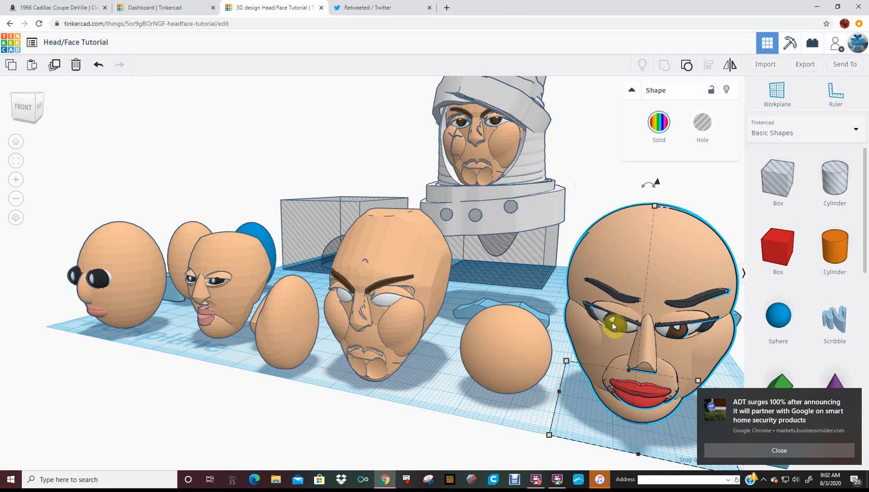
pyautogui.moveTo(589, 389); pyautogui.dragTo(616, 337, button='right')
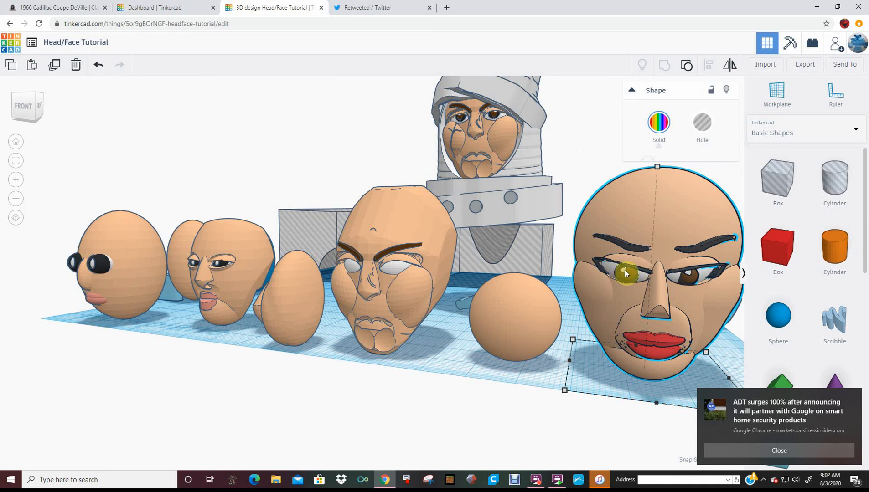
pyautogui.scroll(-5, 630, 315)
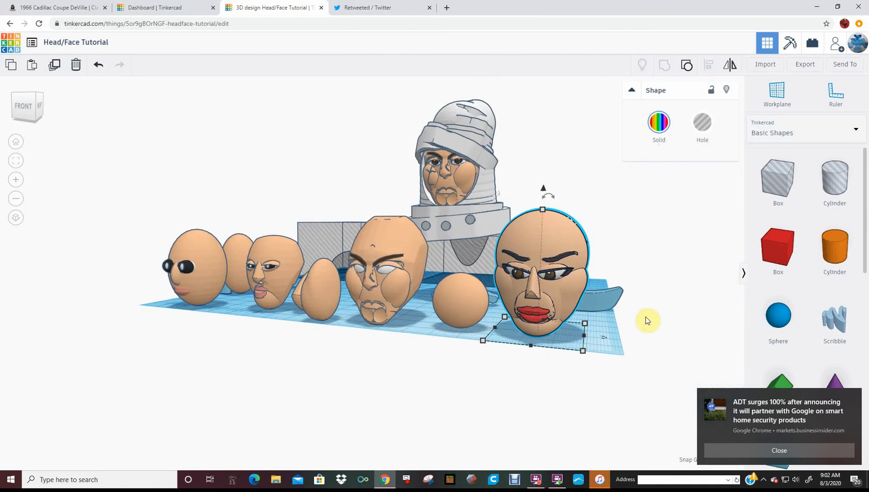
pyautogui.scroll(1, 650, 317)
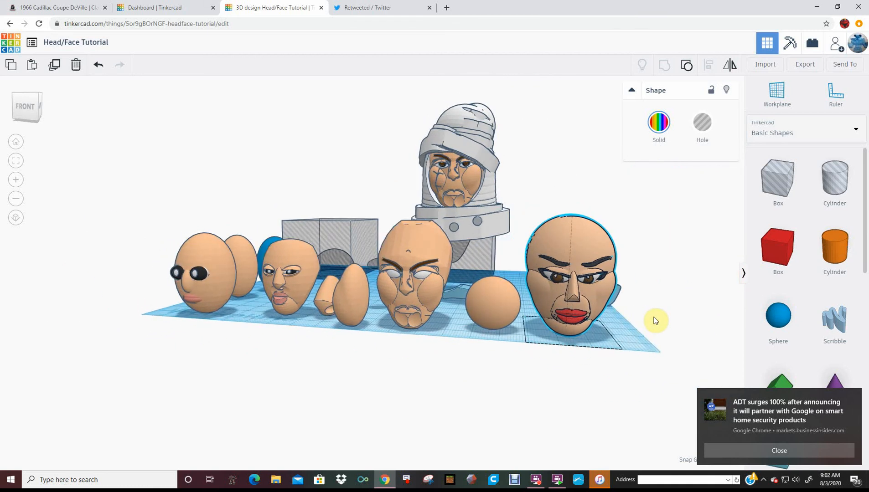
pyautogui.moveTo(654, 320); pyautogui.dragTo(291, 300, button='right')
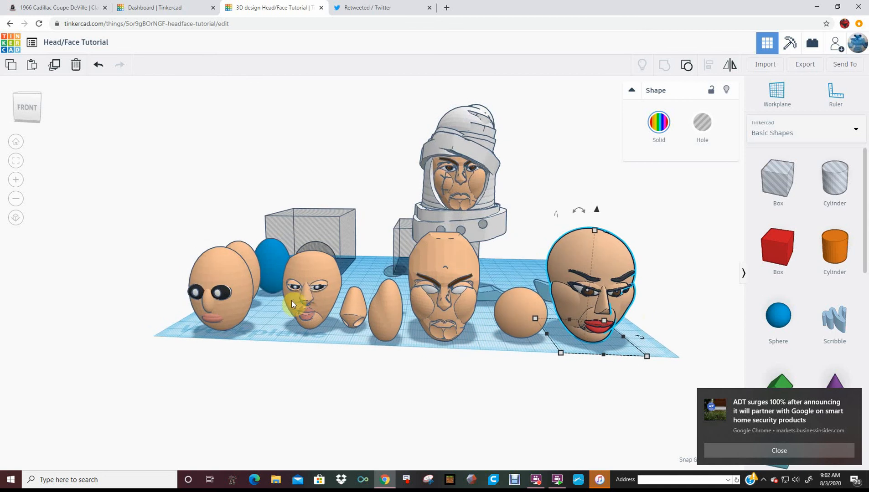
pyautogui.click(228, 304)
pyautogui.scroll(-3, 228, 309)
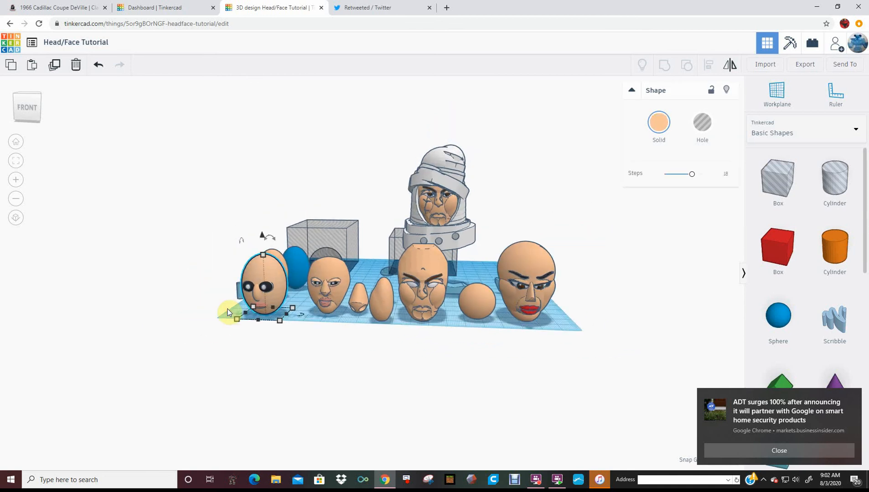
pyautogui.moveTo(285, 330); pyautogui.dragTo(443, 354, button='right')
pyautogui.scroll(5, 453, 364)
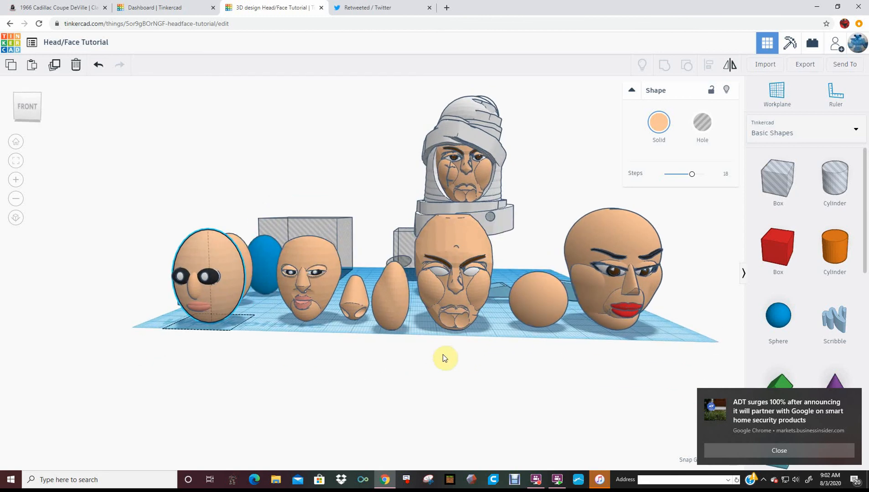